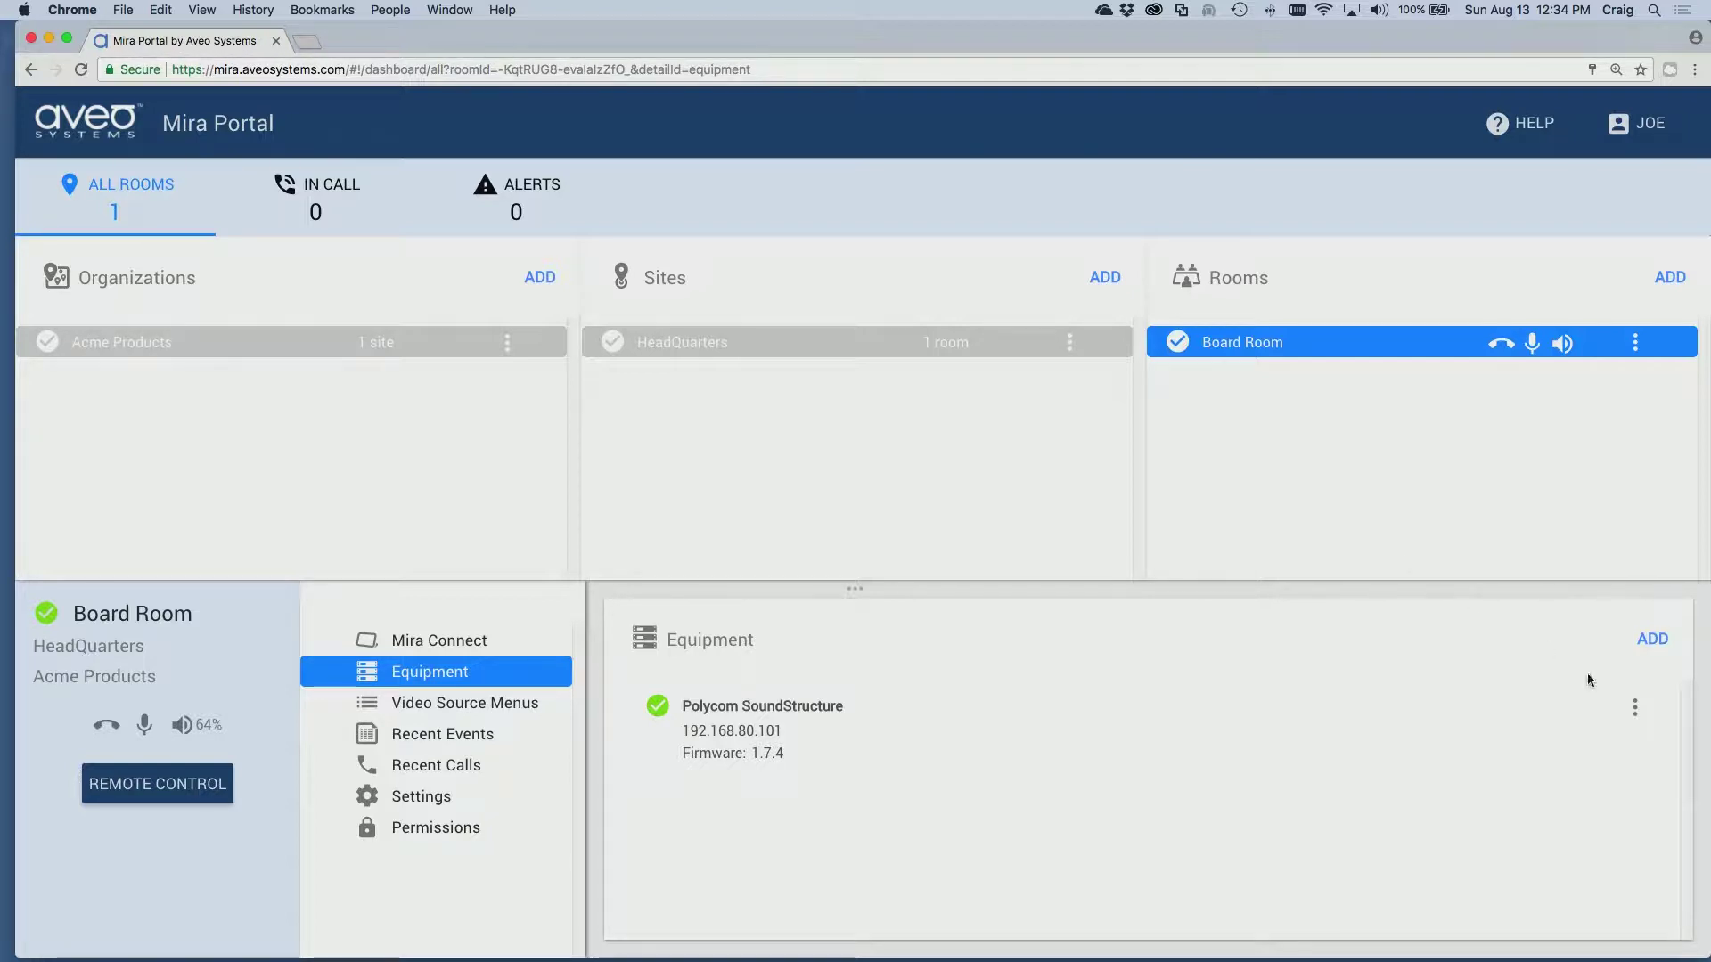
- Edit the Polycom SoundStructure to use the ALS channel for assistive listening, and save the equipment update
{"action": "left_click", "coordinate": [1635, 708]}
{"action": "left_click", "coordinate": [1637, 711]}
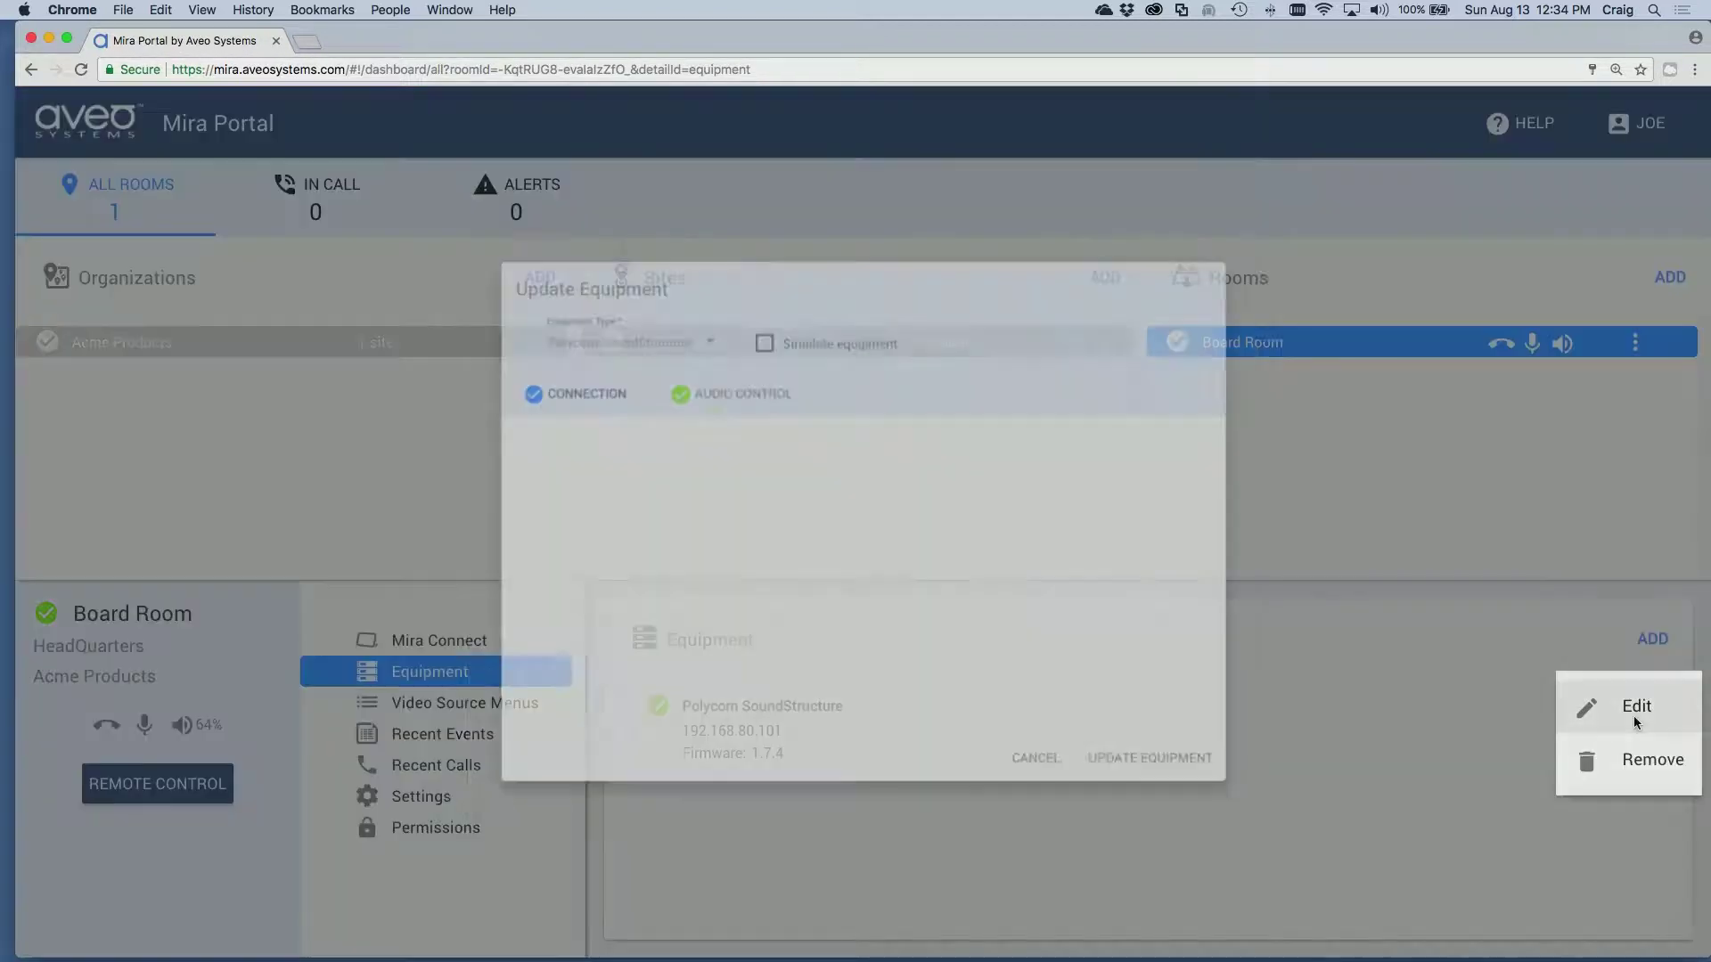
{"action": "left_click", "coordinate": [756, 372]}
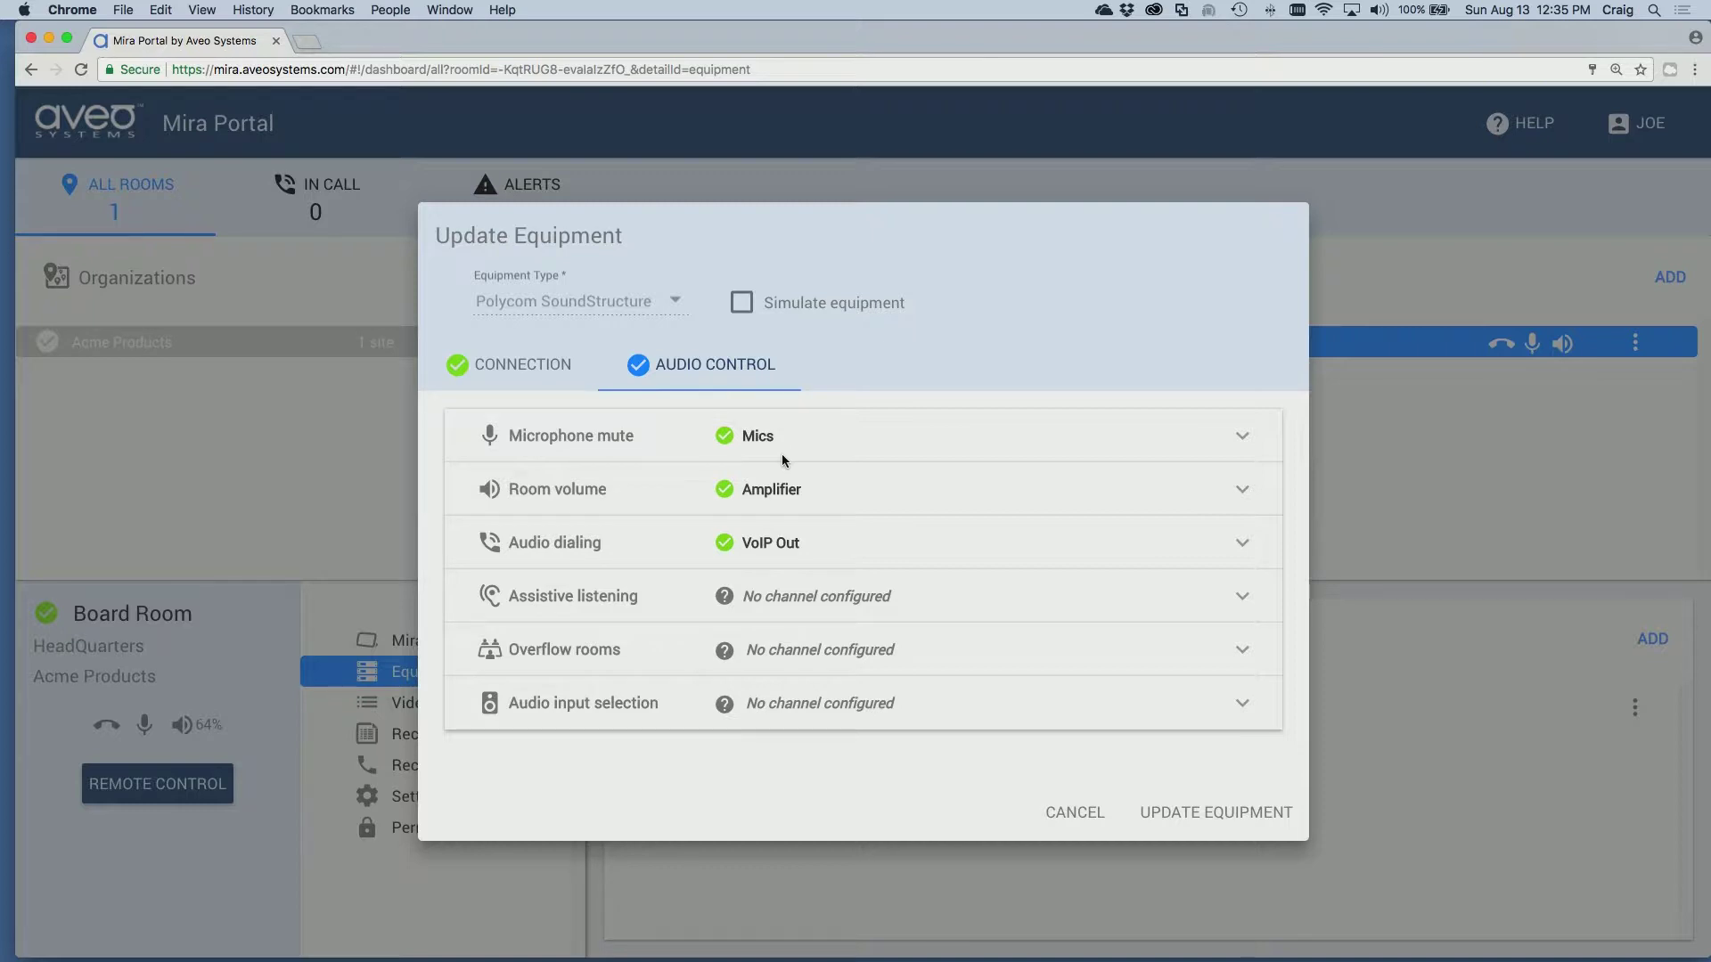
{"action": "left_click", "coordinate": [793, 600]}
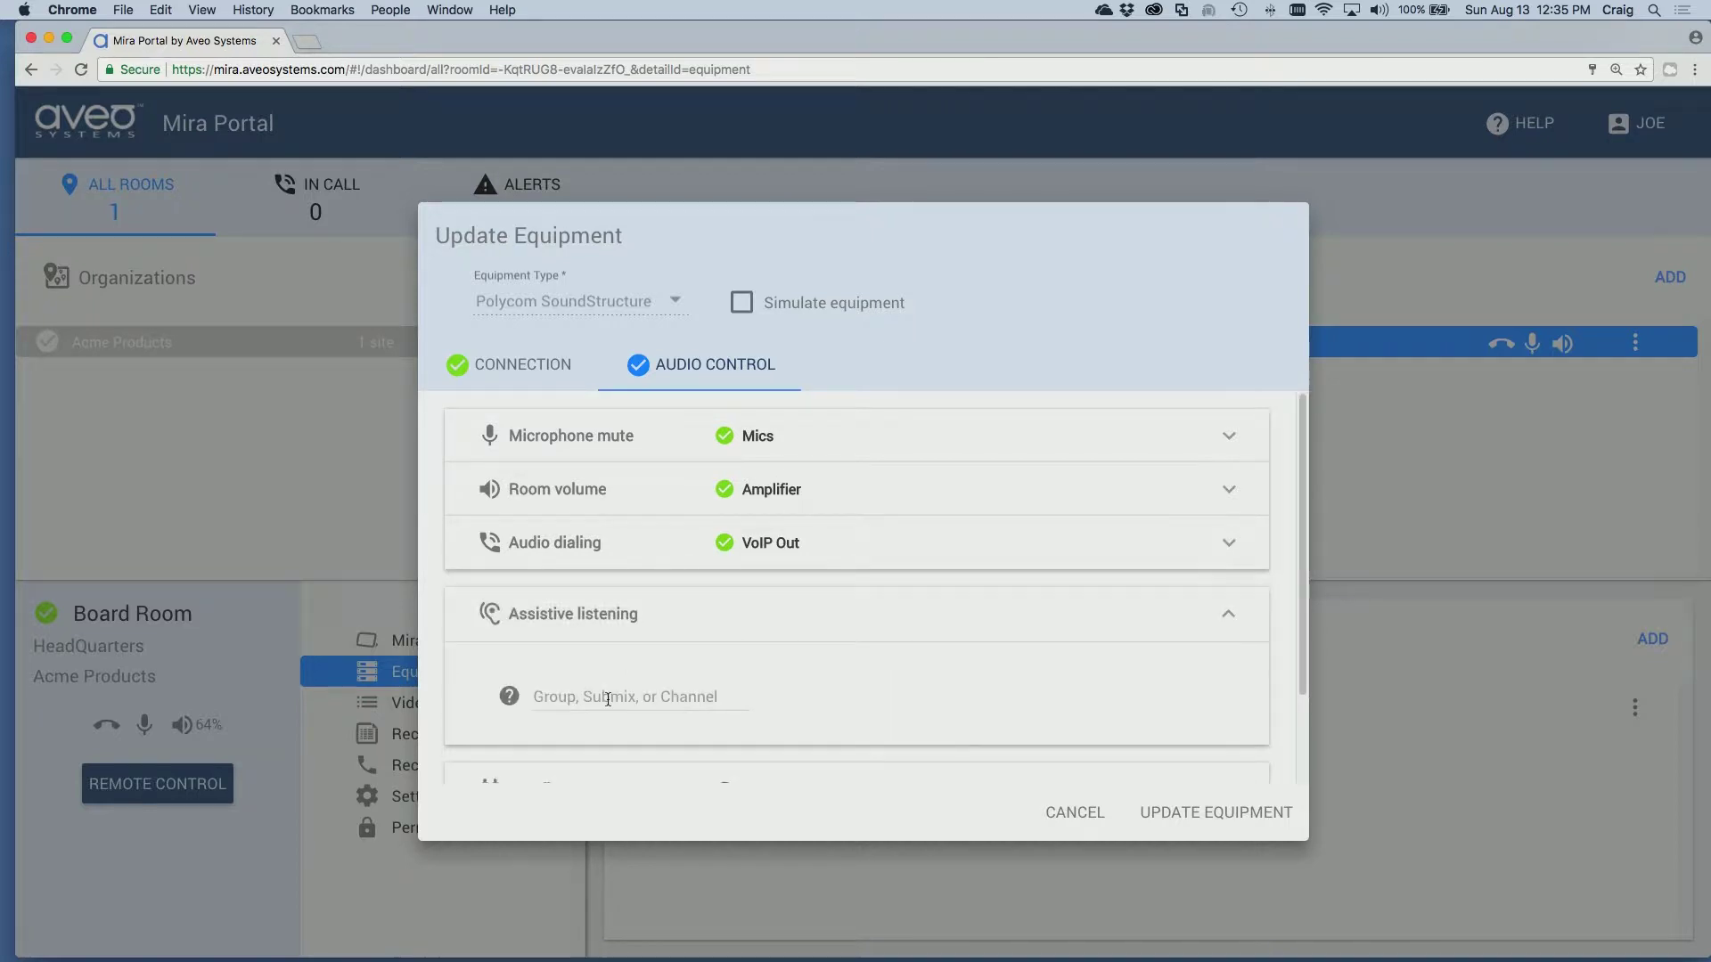
{"action": "left_click", "coordinate": [607, 697]}
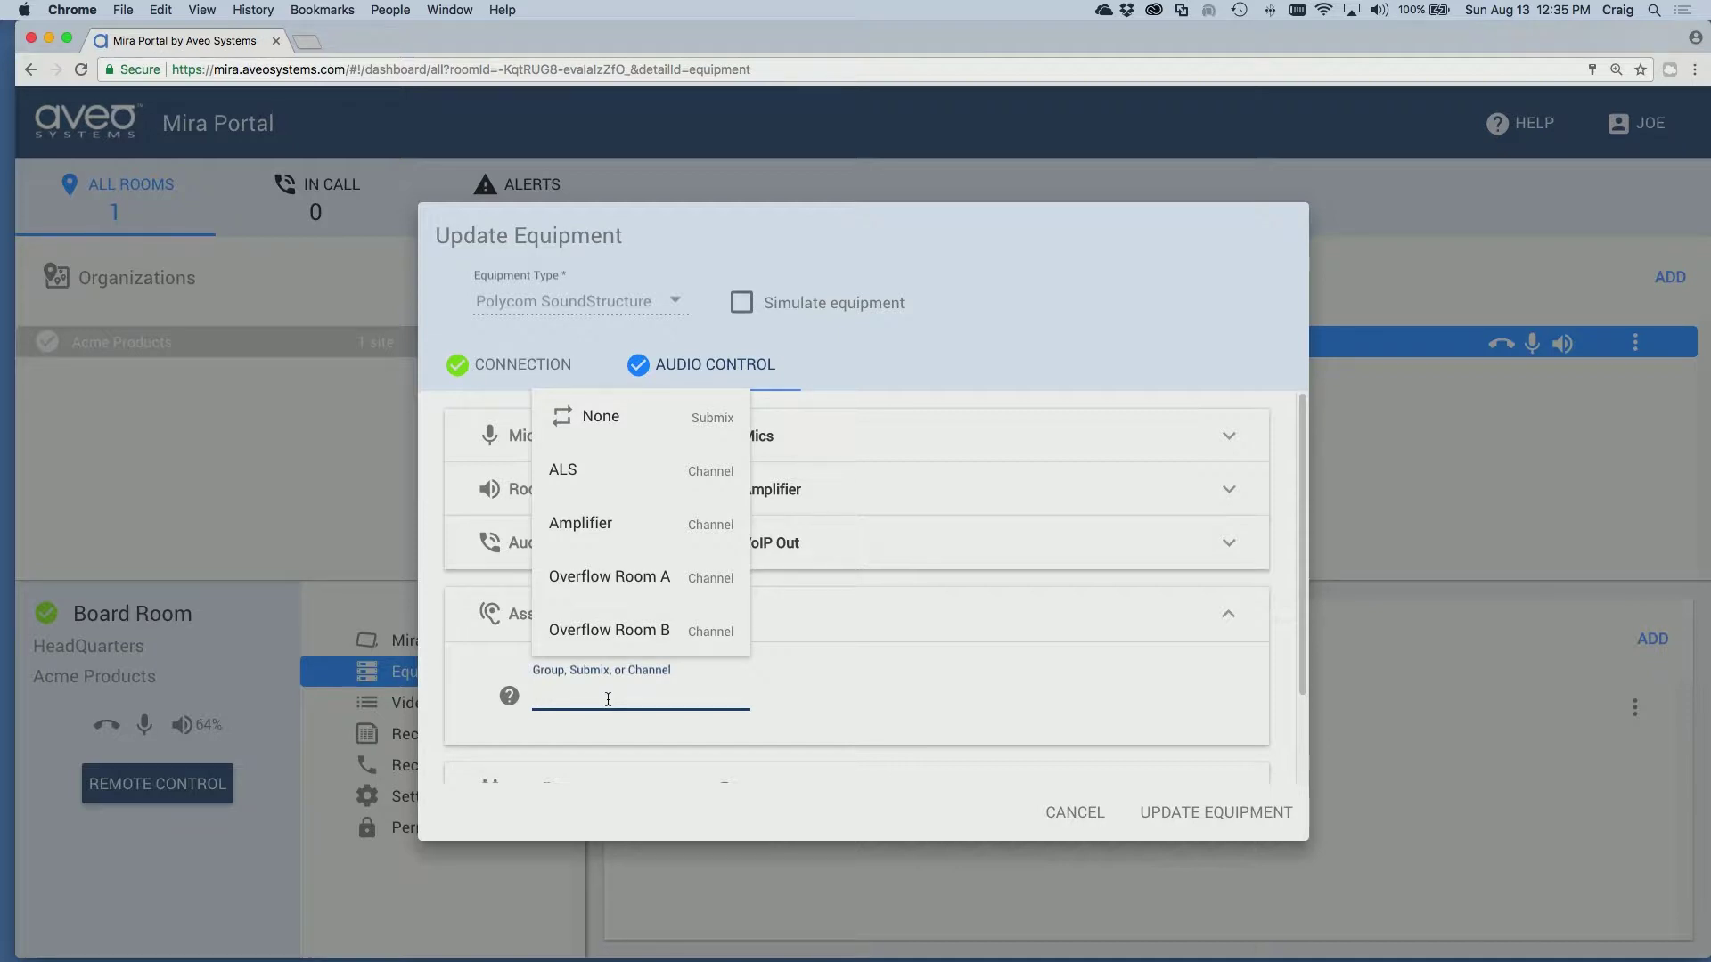
{"action": "left_click", "coordinate": [588, 469]}
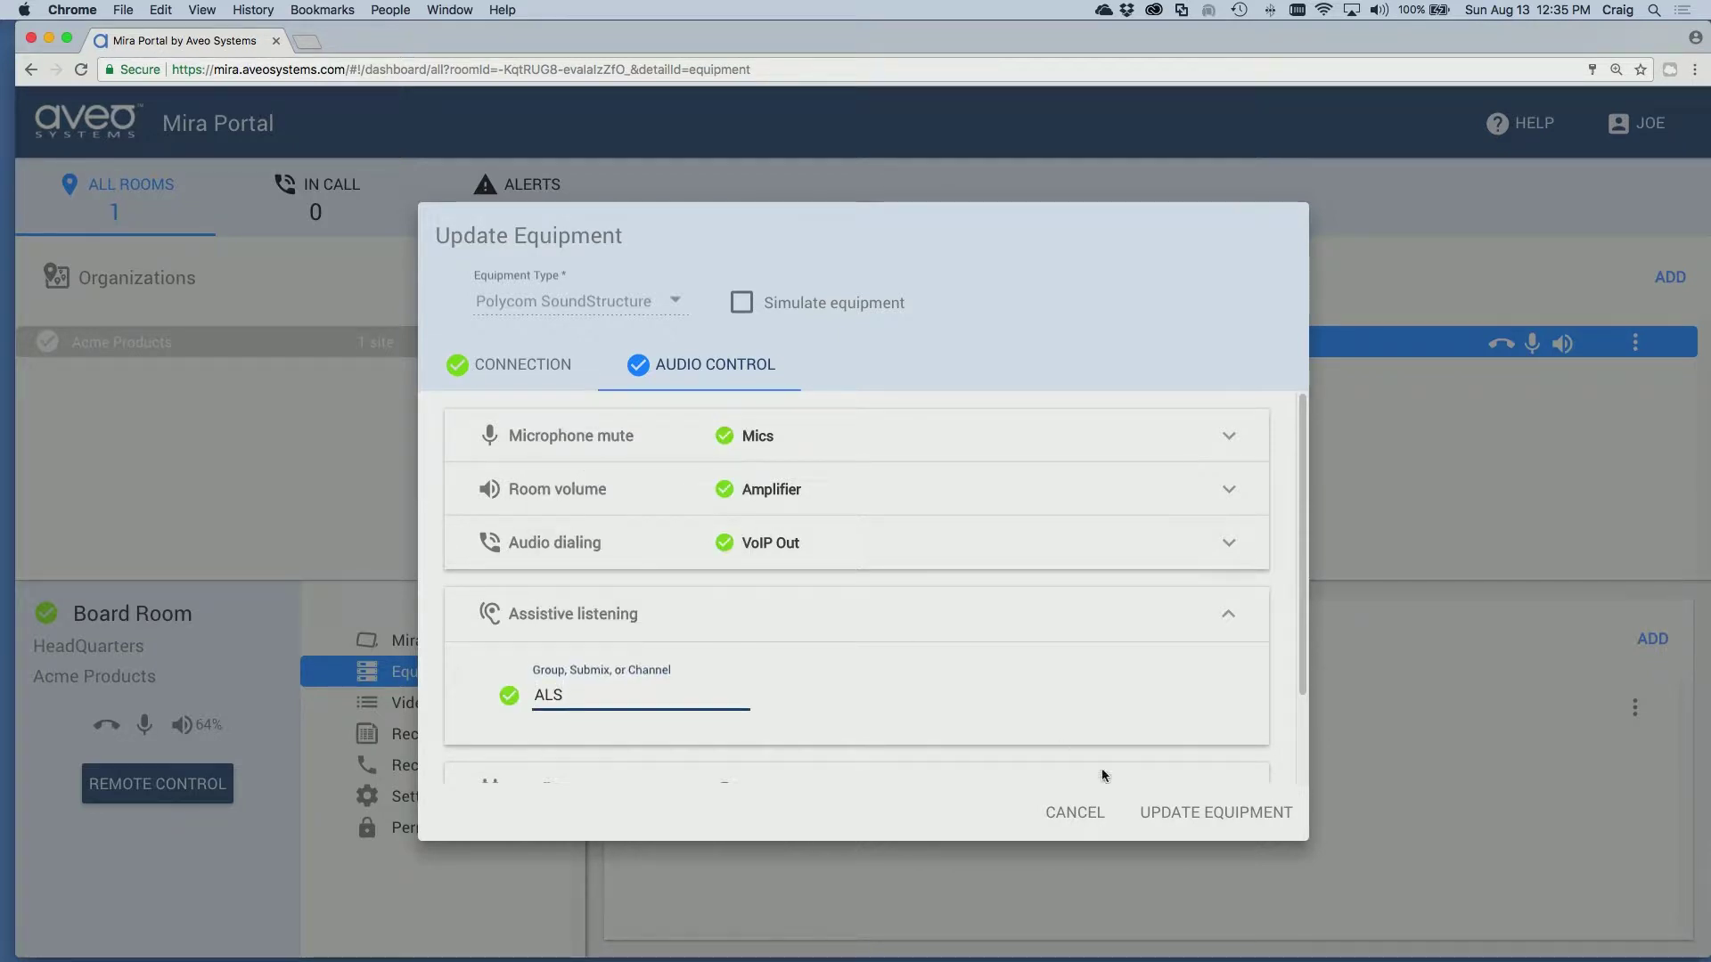
{"action": "left_click", "coordinate": [1238, 813]}
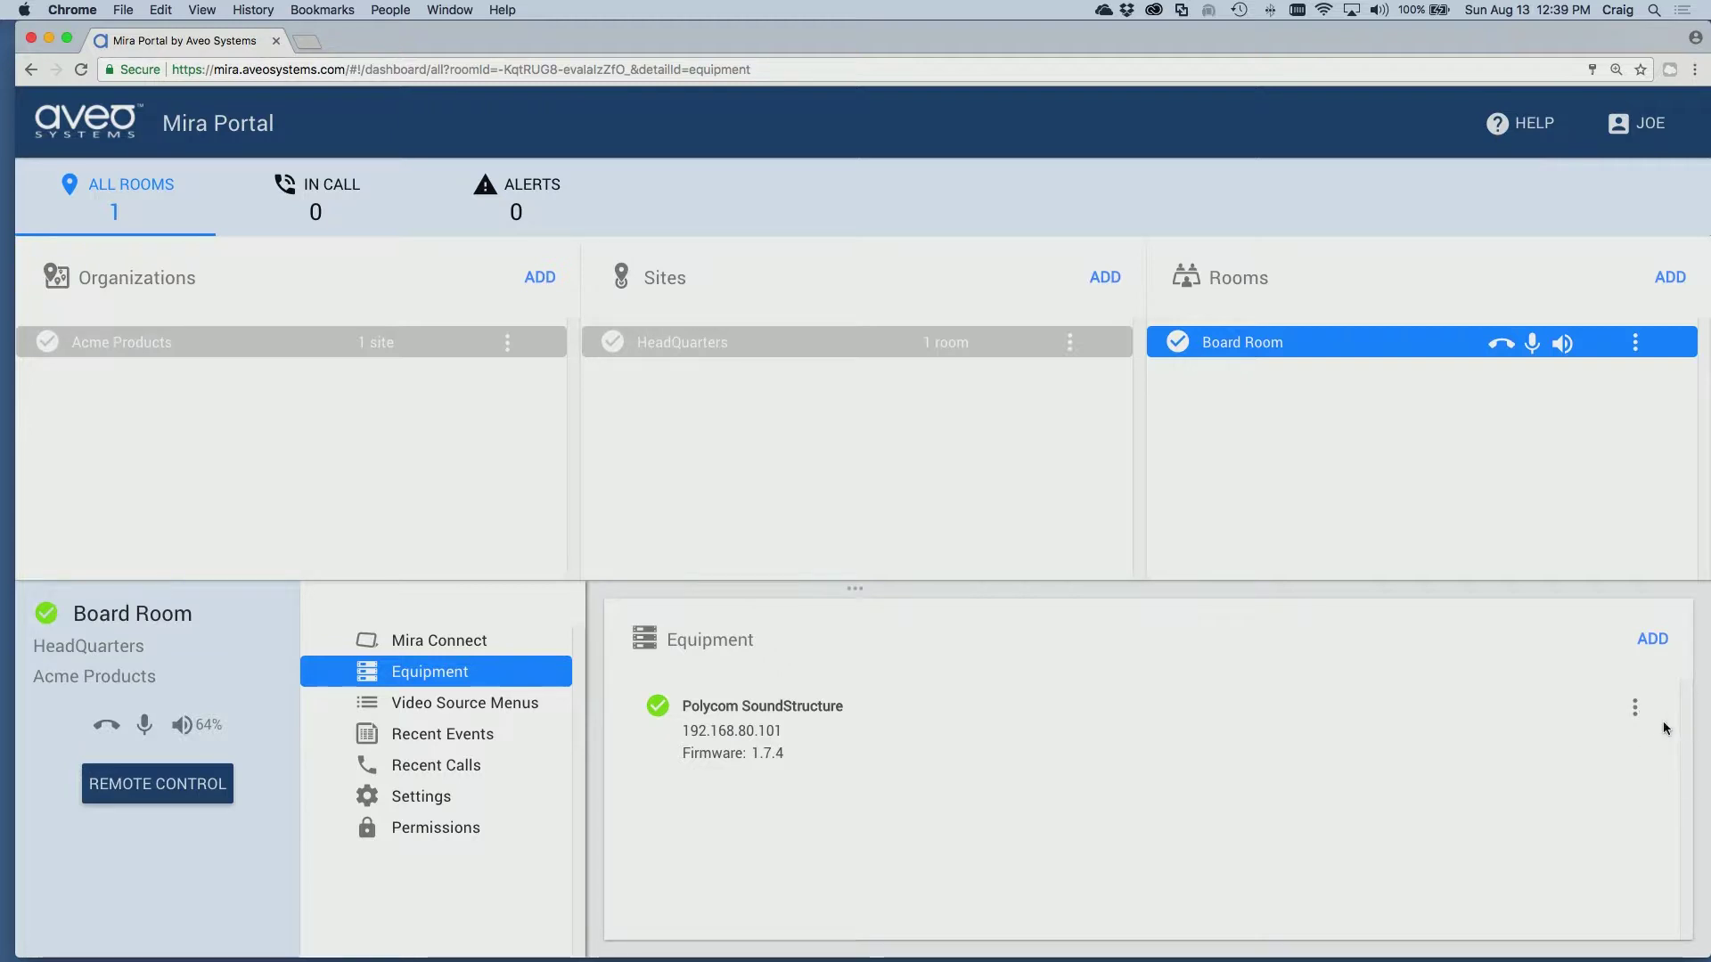
- In the Polycom SoundStructure's audio control settings, add an overflow room with mute channel Overflow Room A and label "Overflow Room A"
{"action": "left_click", "coordinate": [1636, 710]}
{"action": "left_click", "coordinate": [1615, 709]}
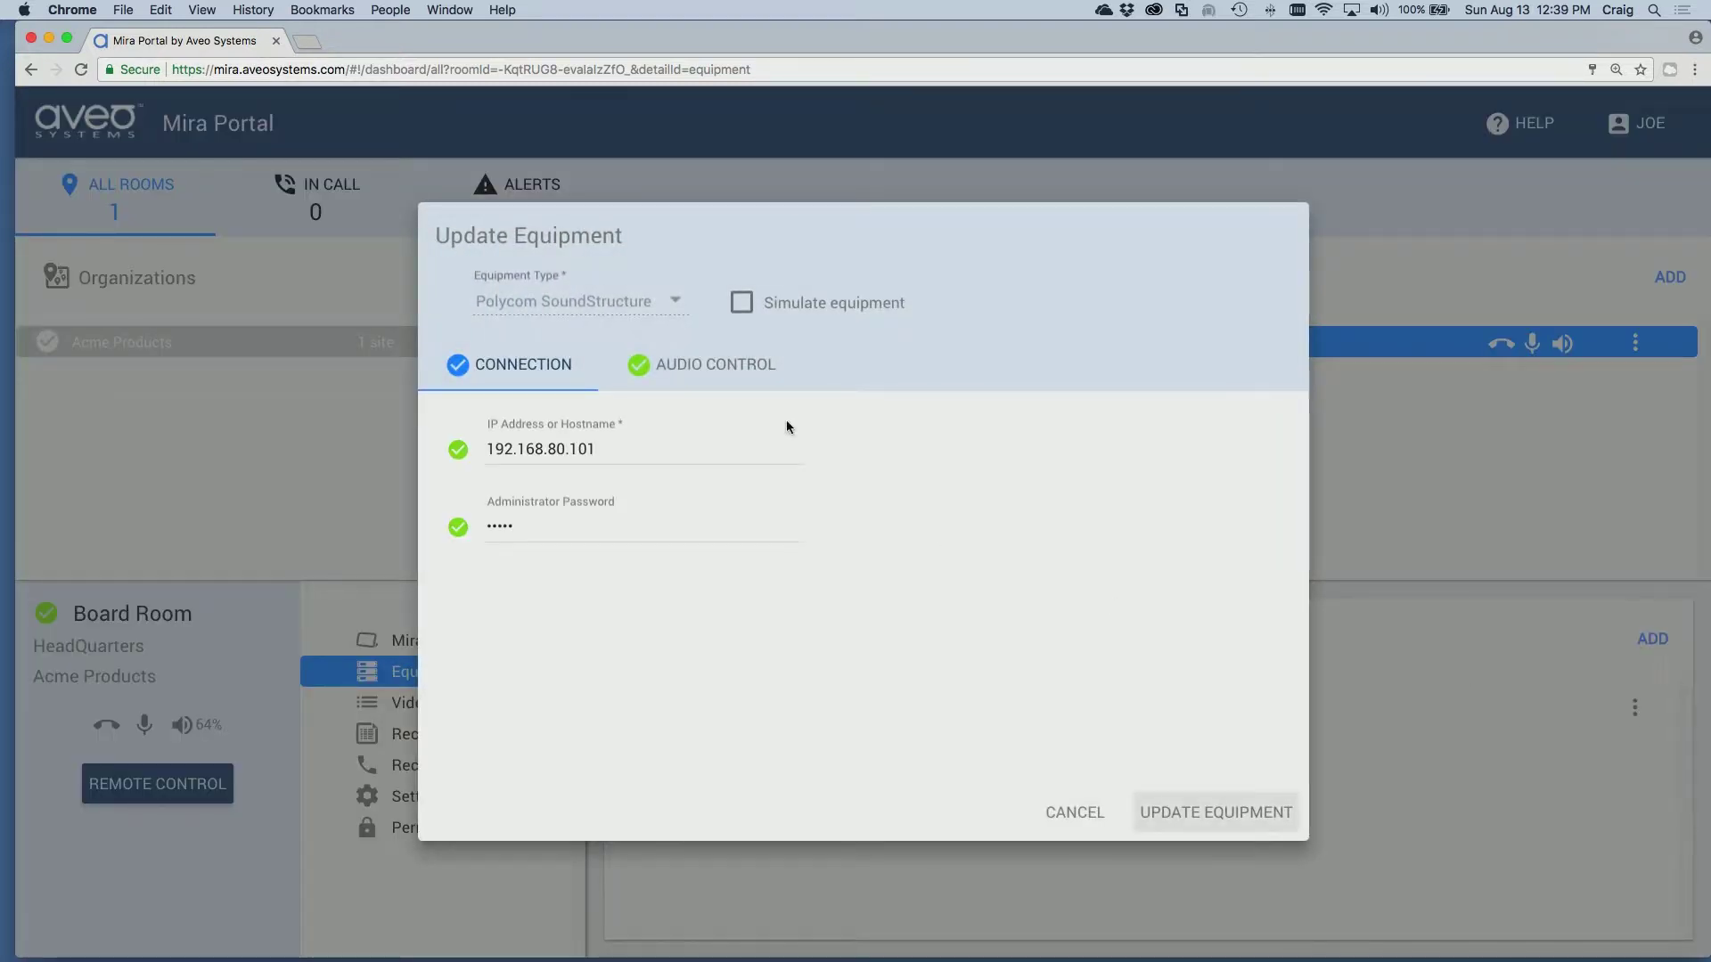
{"action": "left_click", "coordinate": [731, 364]}
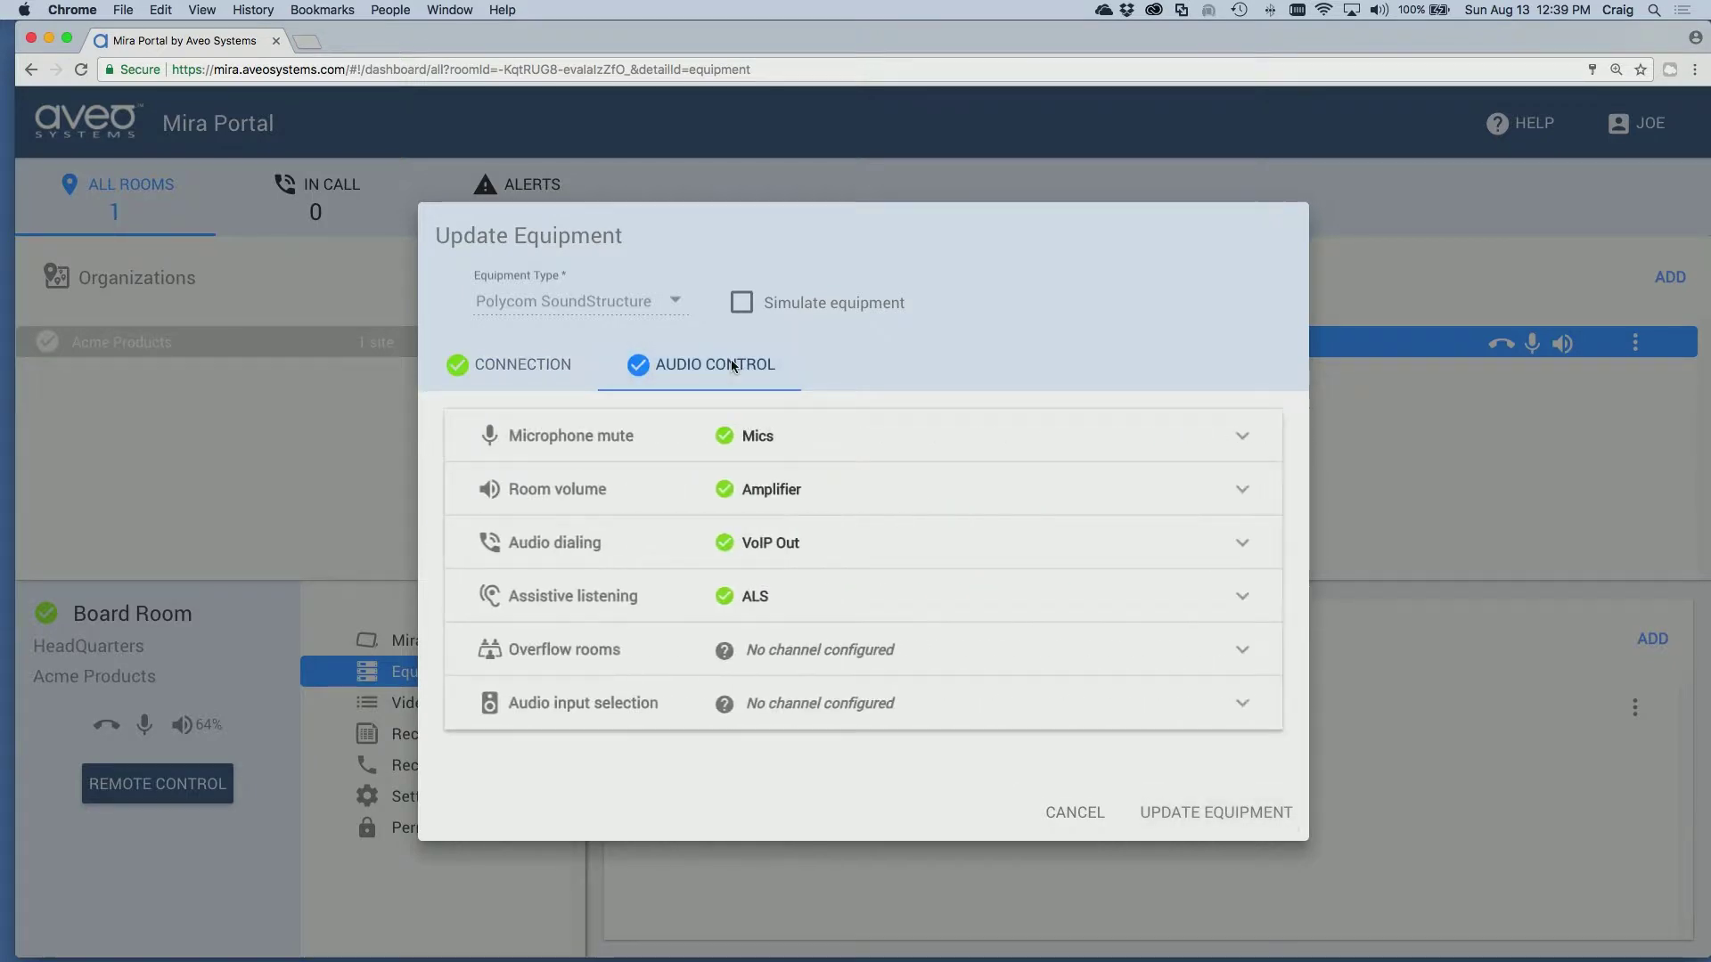
{"action": "left_click", "coordinate": [824, 657]}
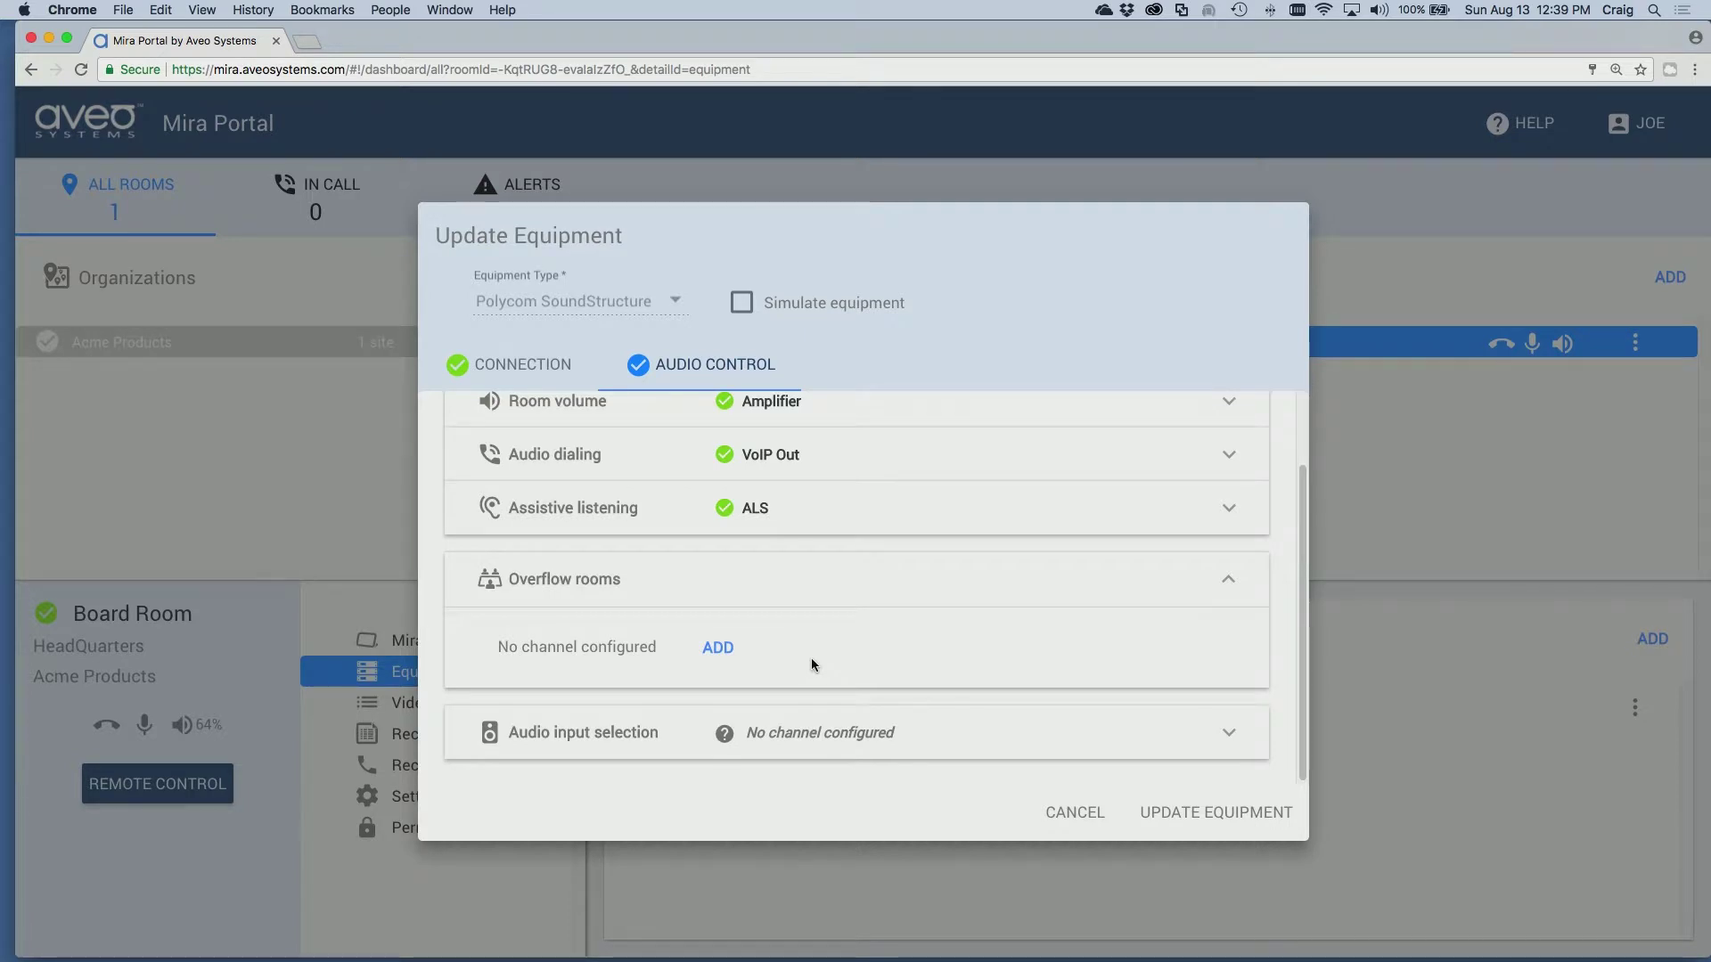
{"action": "left_click", "coordinate": [717, 648]}
{"action": "left_click", "coordinate": [617, 675]}
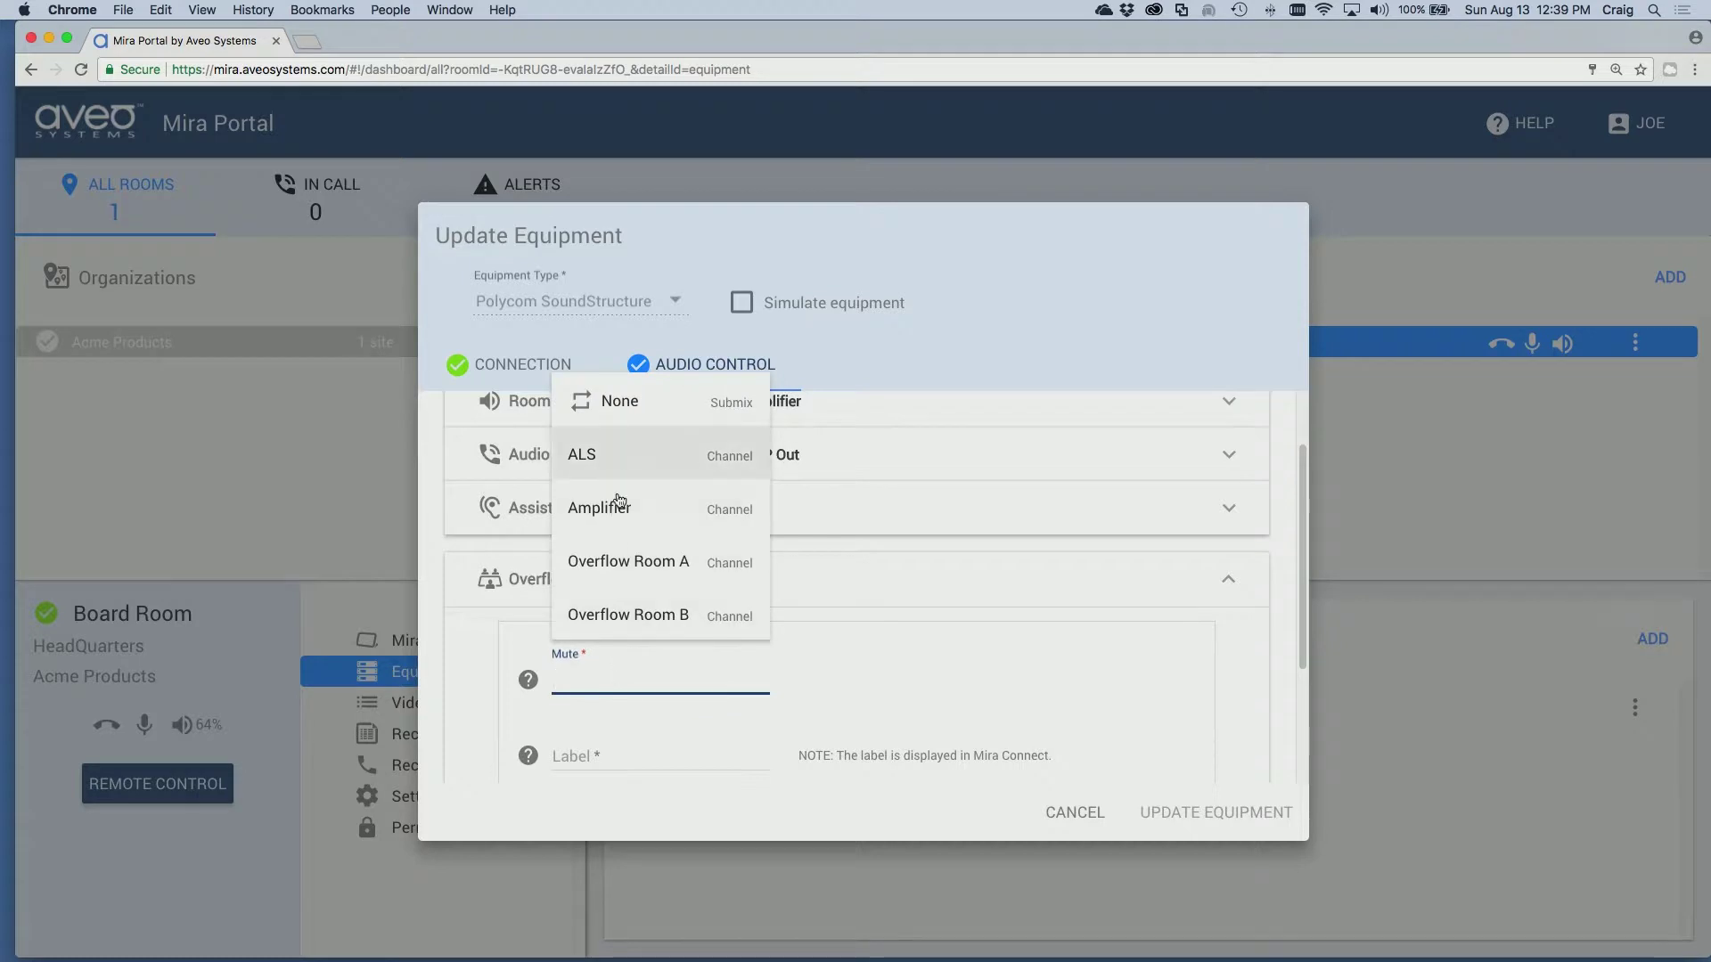
{"action": "left_click", "coordinate": [635, 569]}
{"action": "key", "text": "Tab"}
{"action": "type", "text": "O"}
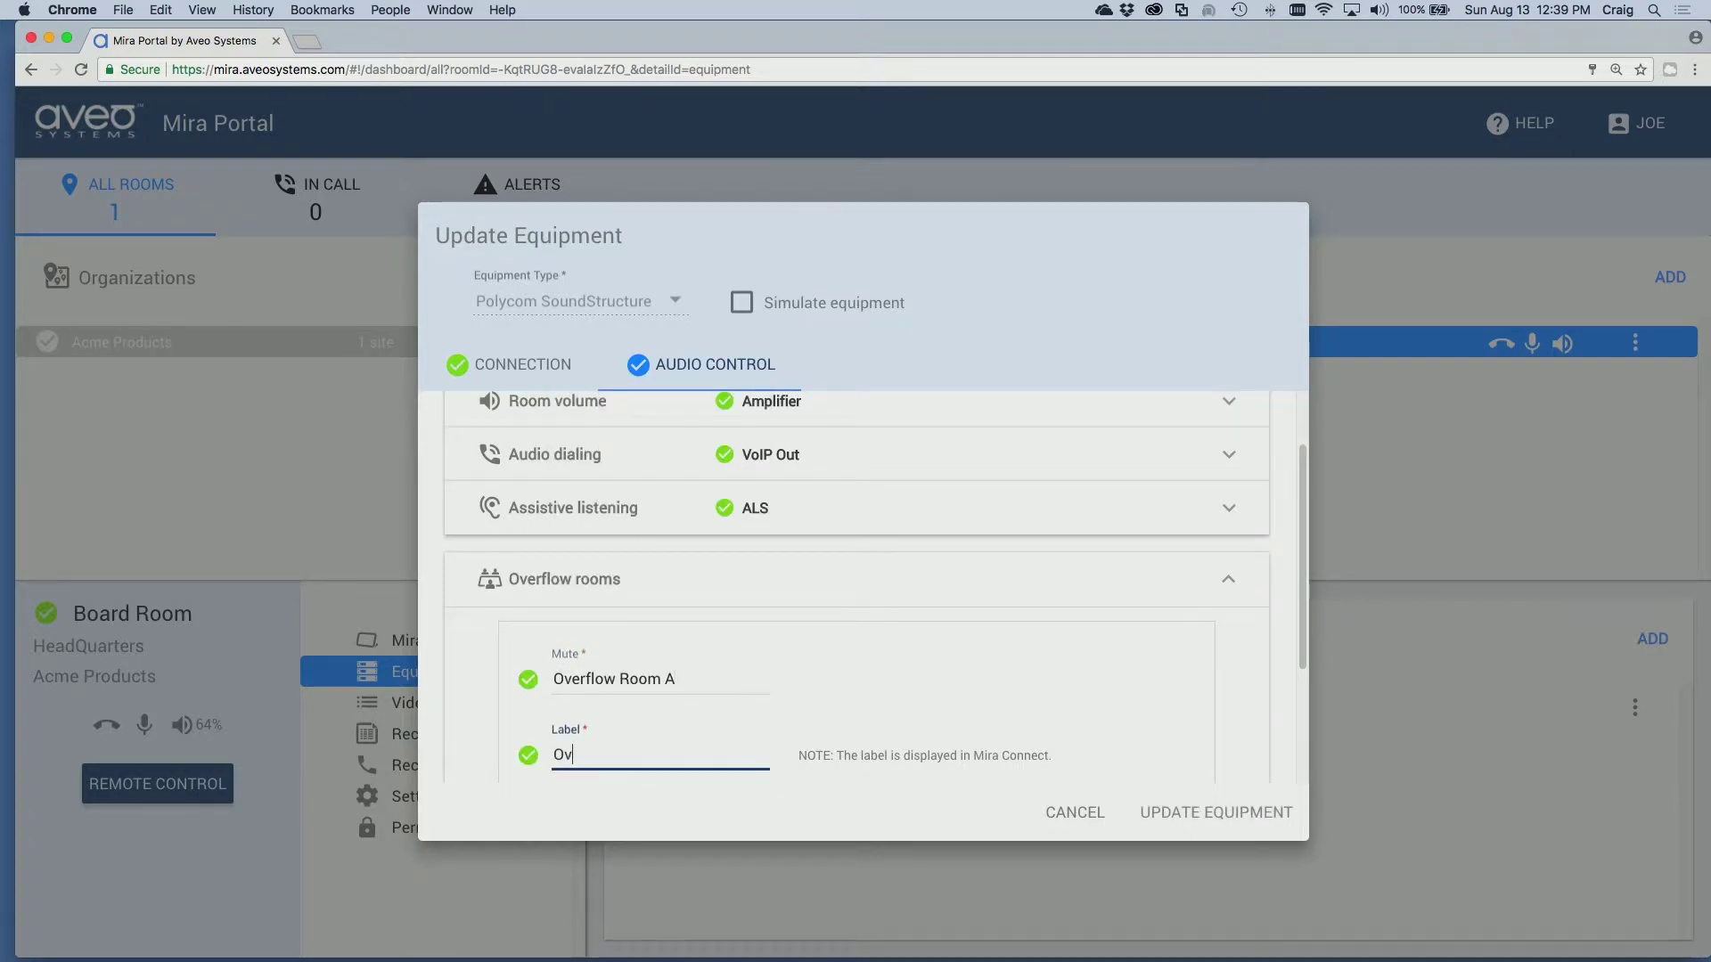
{"action": "type", "text": "verflow Room A"}
- Add a second overflow room with mute channel Overflow Room B and label "Overflow Room B", and save the equipment update
{"action": "scroll", "coordinate": [856, 588], "scroll_direction": "down", "scroll_amount": 2}
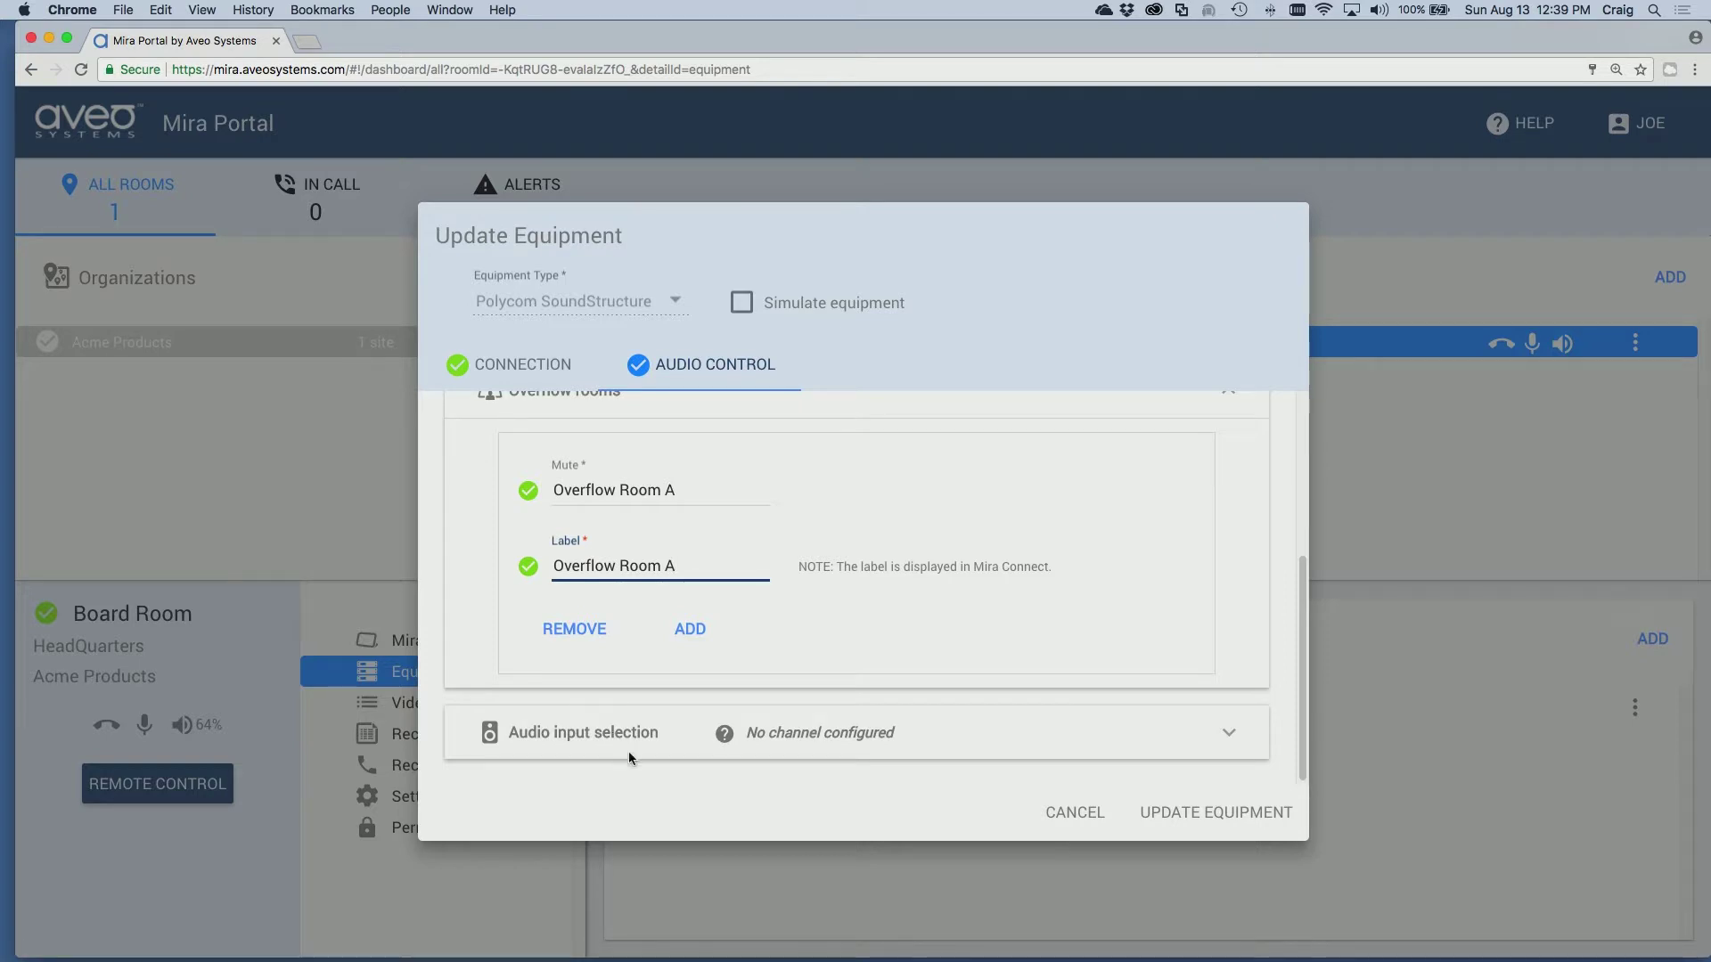
{"action": "left_click", "coordinate": [691, 629]}
{"action": "scroll", "coordinate": [688, 633], "scroll_direction": "down", "scroll_amount": 2}
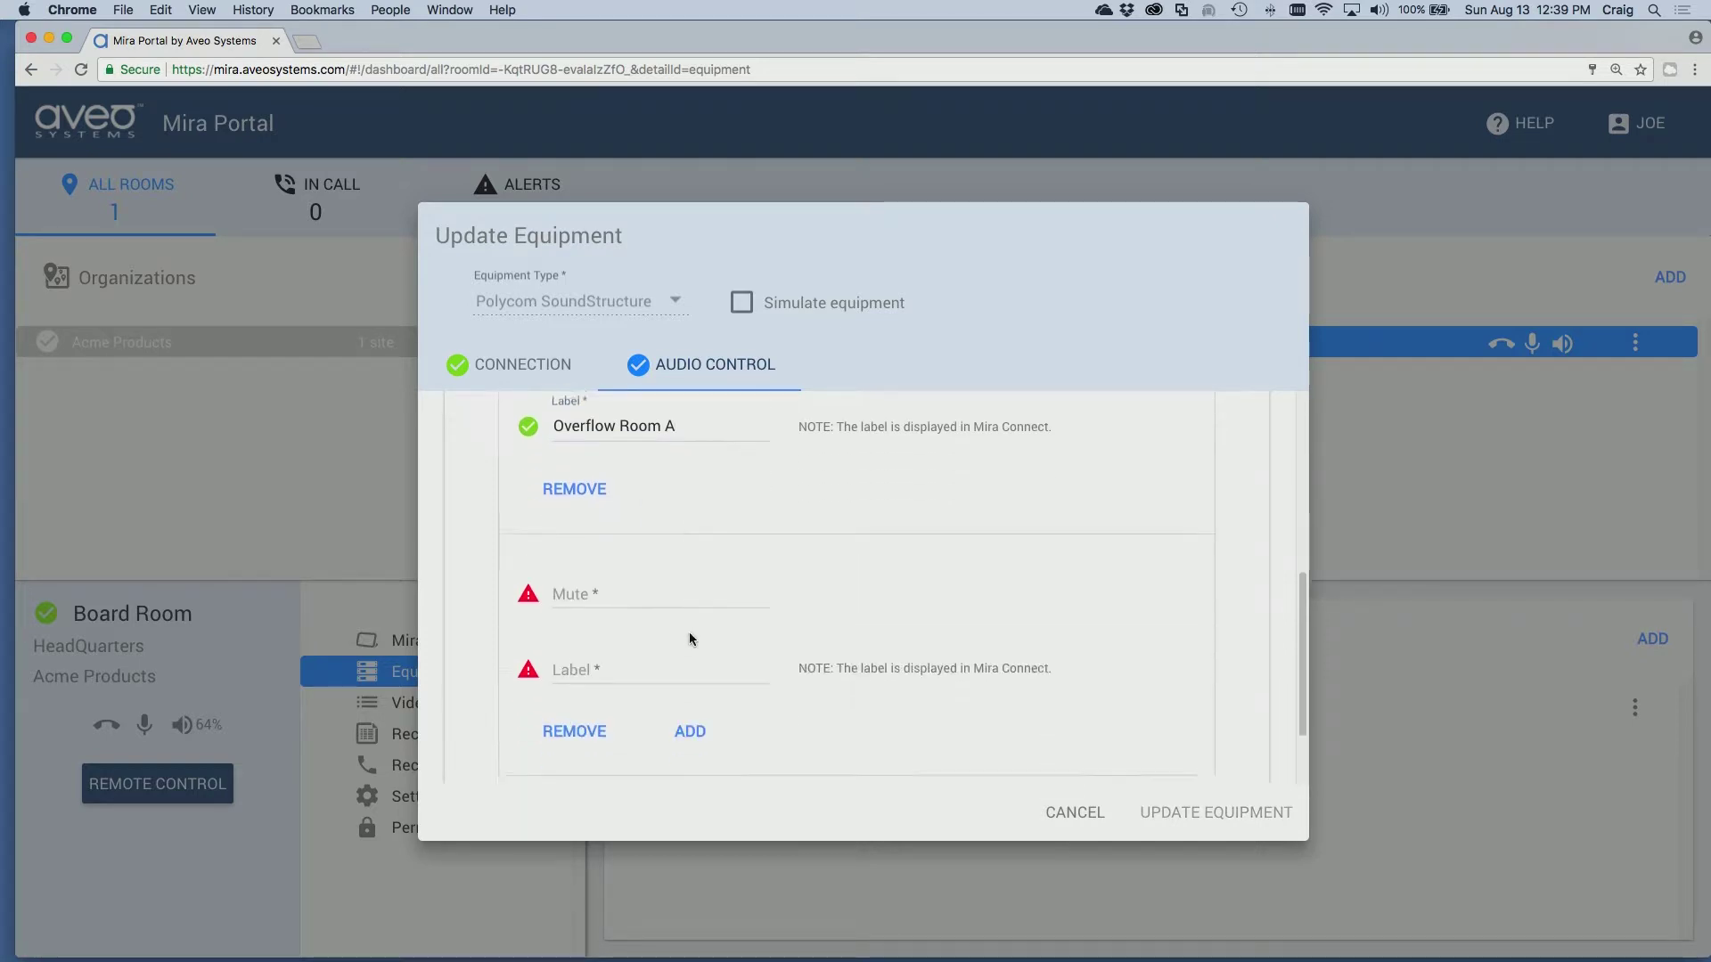
{"action": "left_click", "coordinate": [647, 582]}
{"action": "left_click", "coordinate": [656, 775]}
{"action": "left_click", "coordinate": [592, 650]}
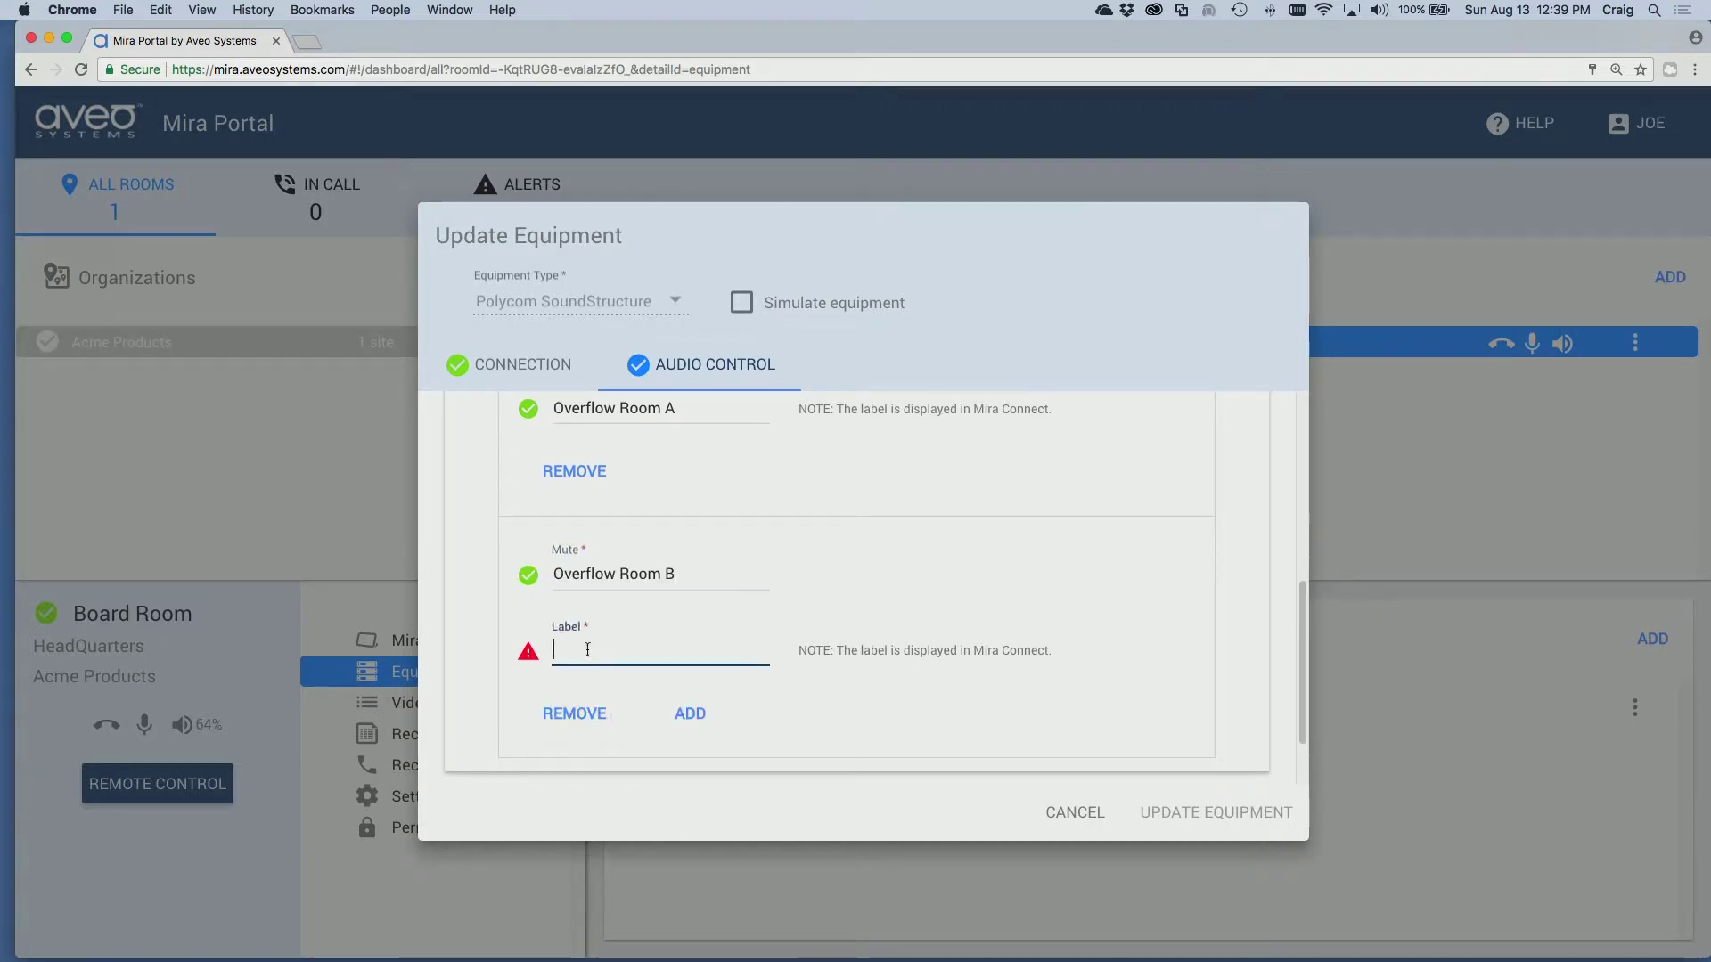
{"action": "type", "text": "Overflow Room B"}
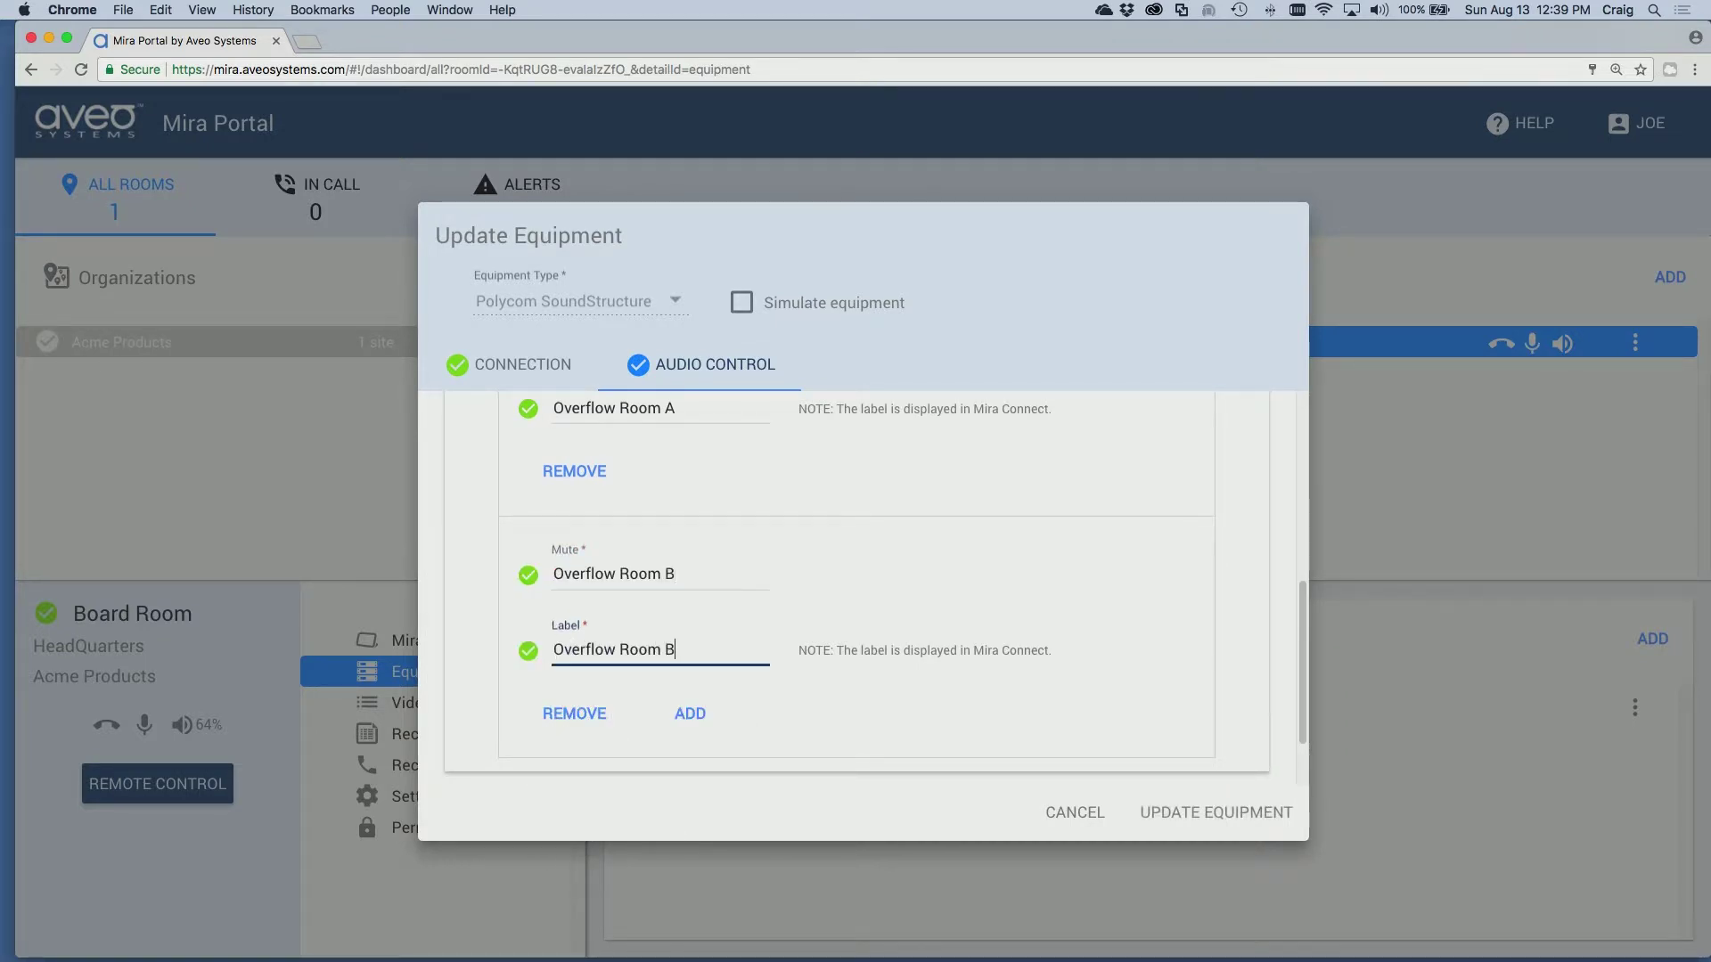
{"action": "left_click", "coordinate": [1170, 817]}
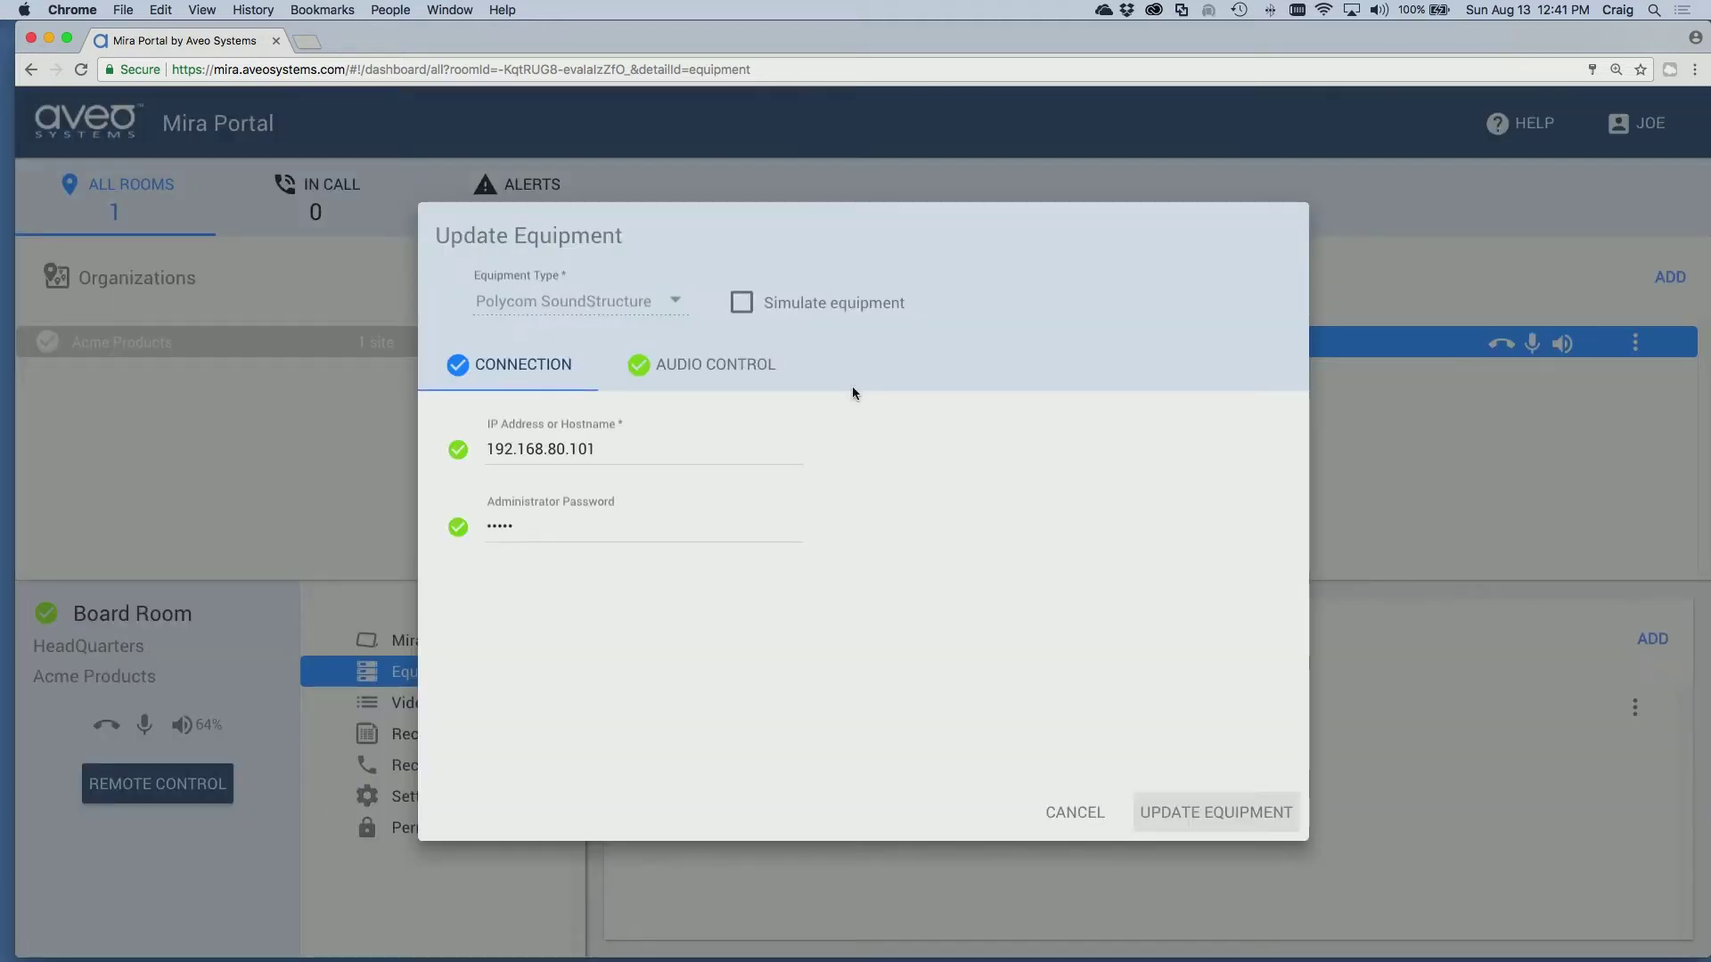
- Add an audio input selection entry to the SoundStructure's audio control, with iPod as the mute channel and the cable icon
{"action": "left_click", "coordinate": [756, 371]}
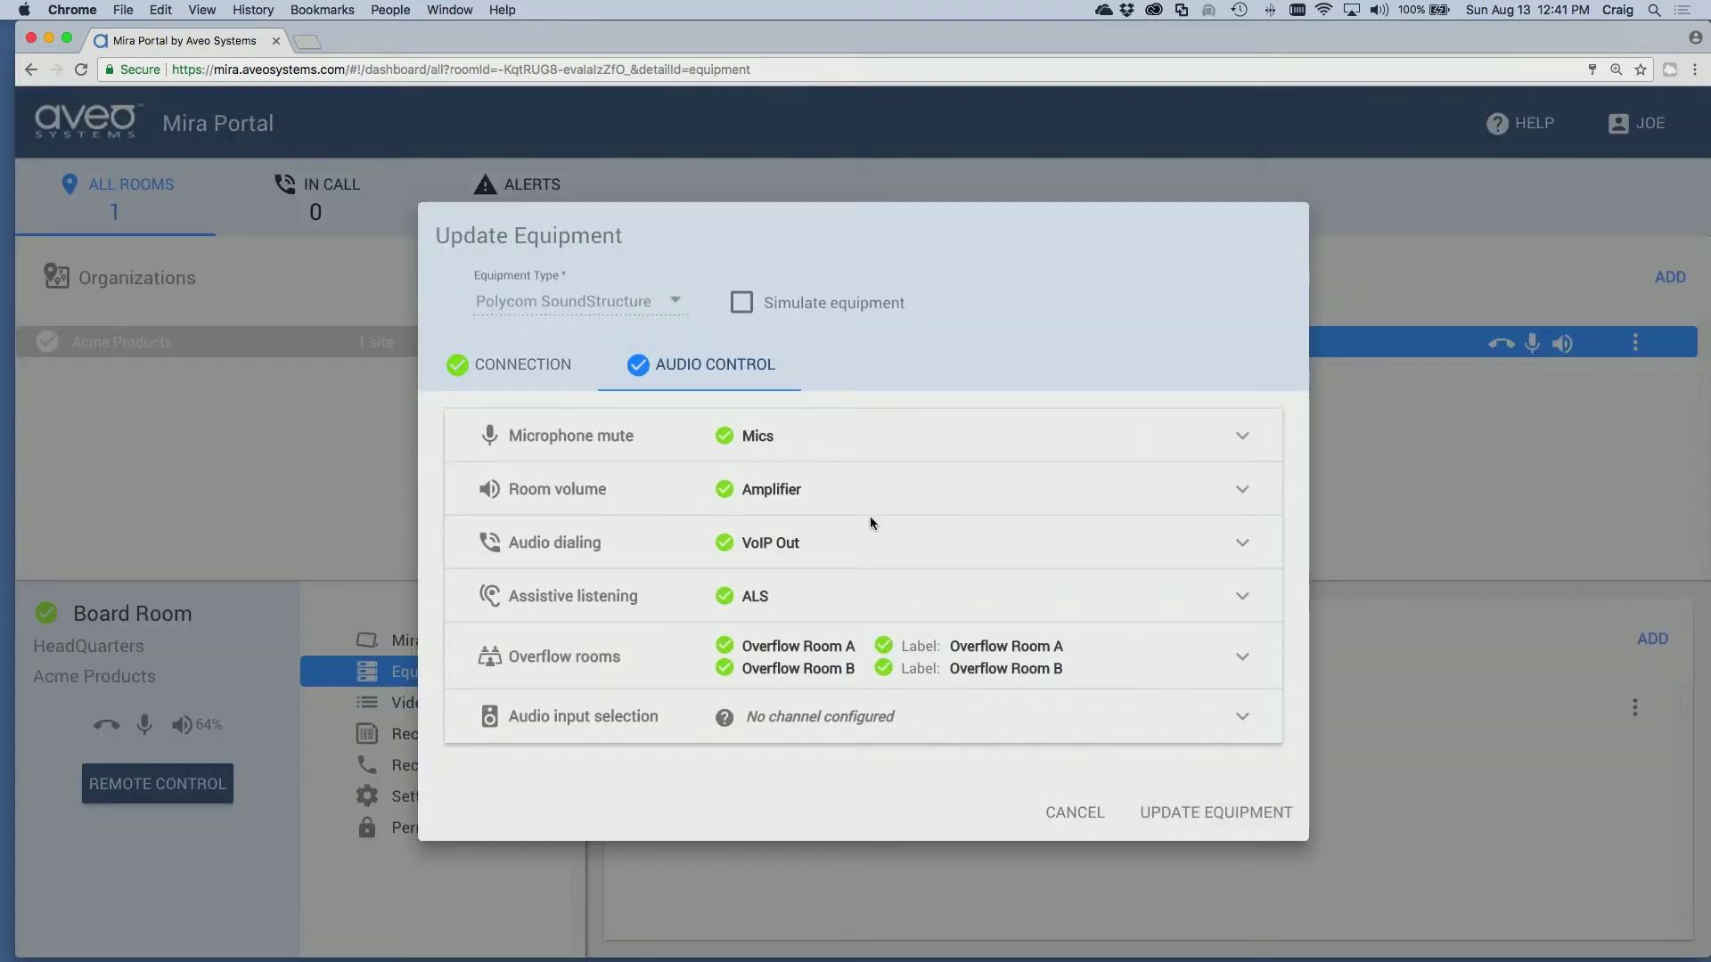
{"action": "left_click", "coordinate": [821, 723]}
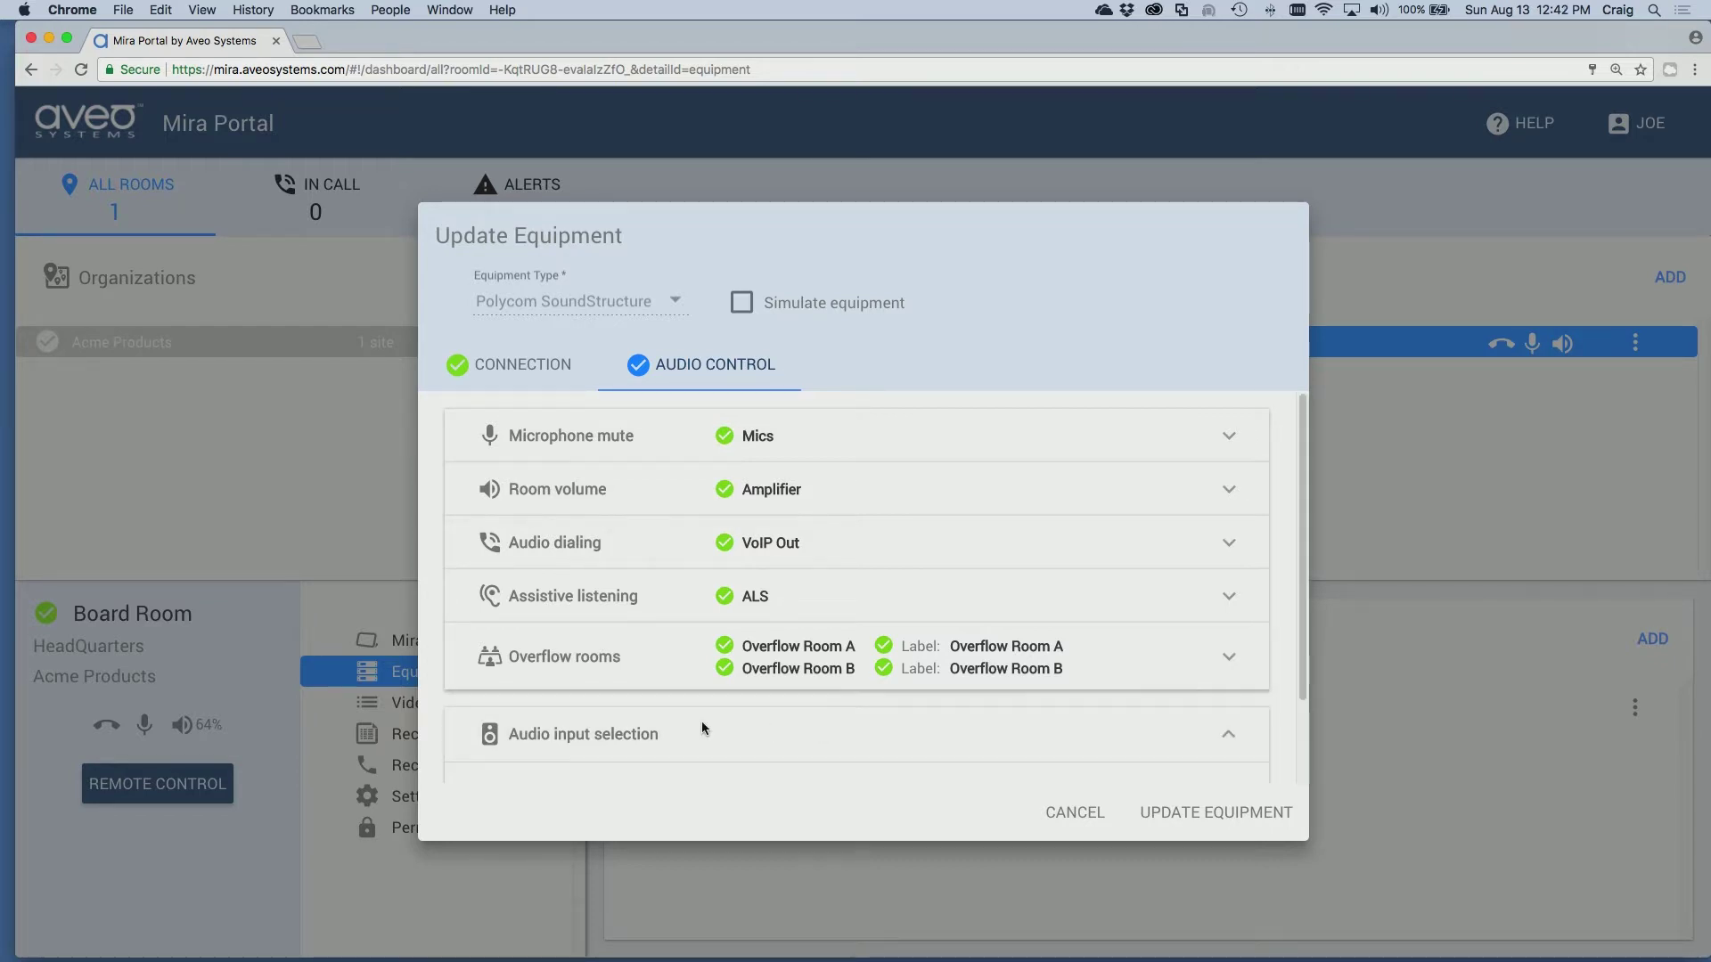
{"action": "scroll", "coordinate": [691, 718], "scroll_direction": "down", "scroll_amount": 2}
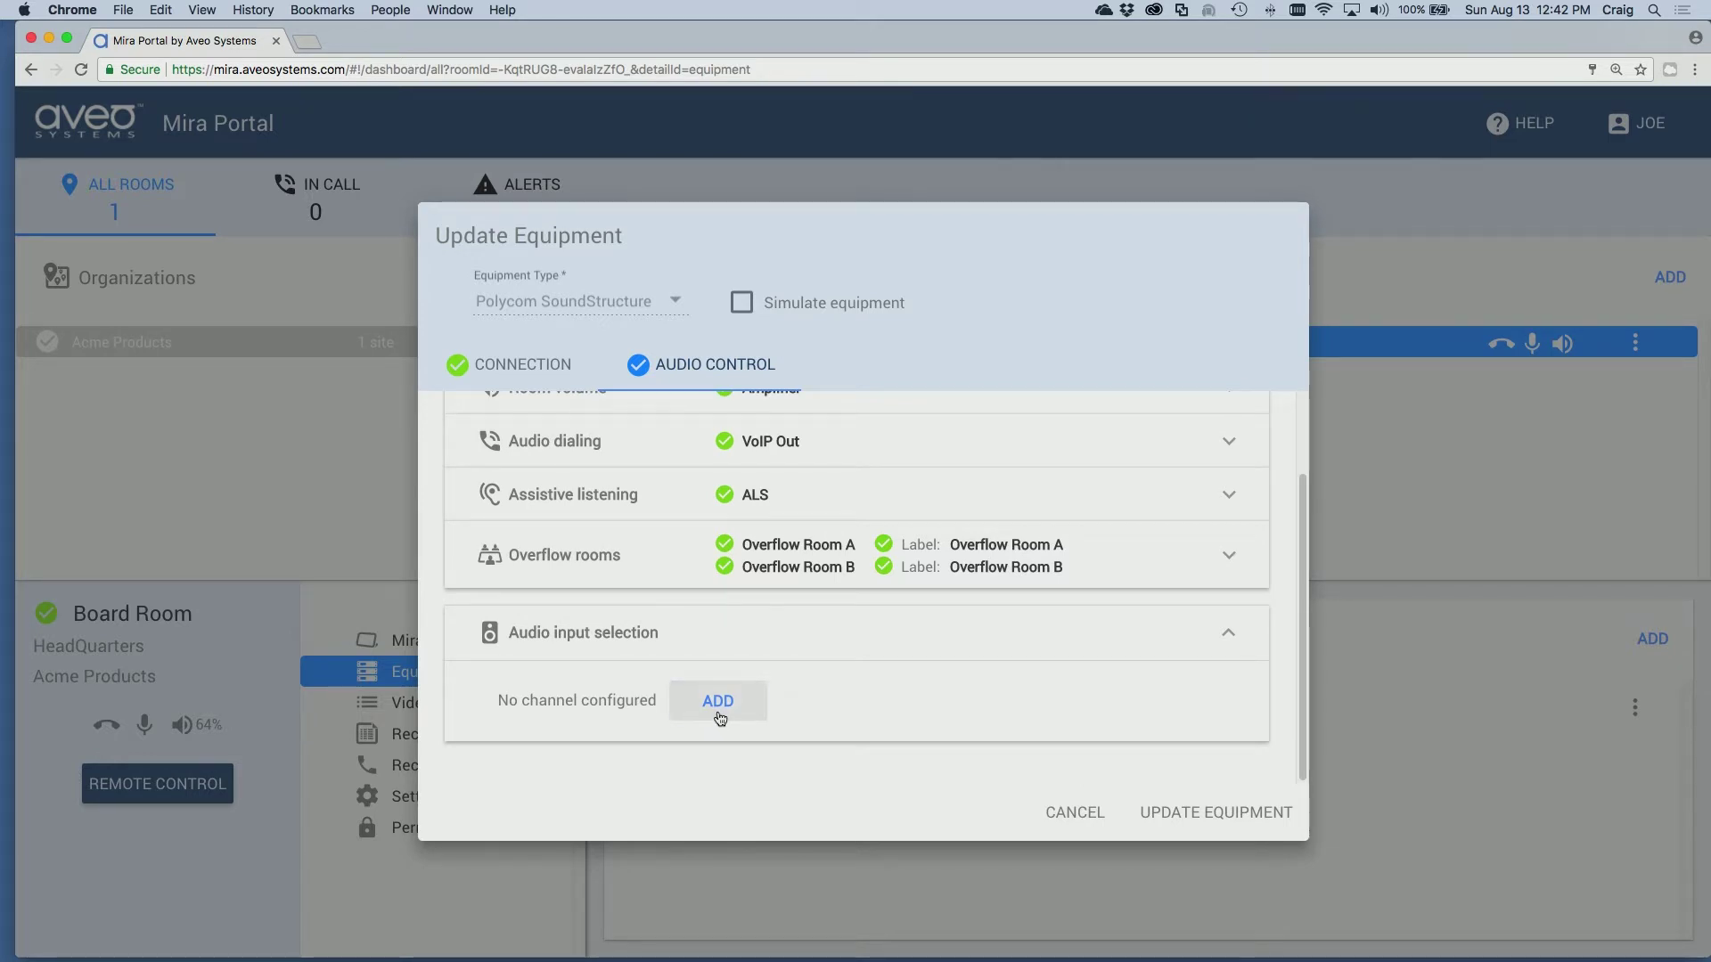
{"action": "left_click", "coordinate": [715, 717]}
{"action": "scroll", "coordinate": [634, 686], "scroll_direction": "down", "scroll_amount": 4}
{"action": "left_click", "coordinate": [588, 530]}
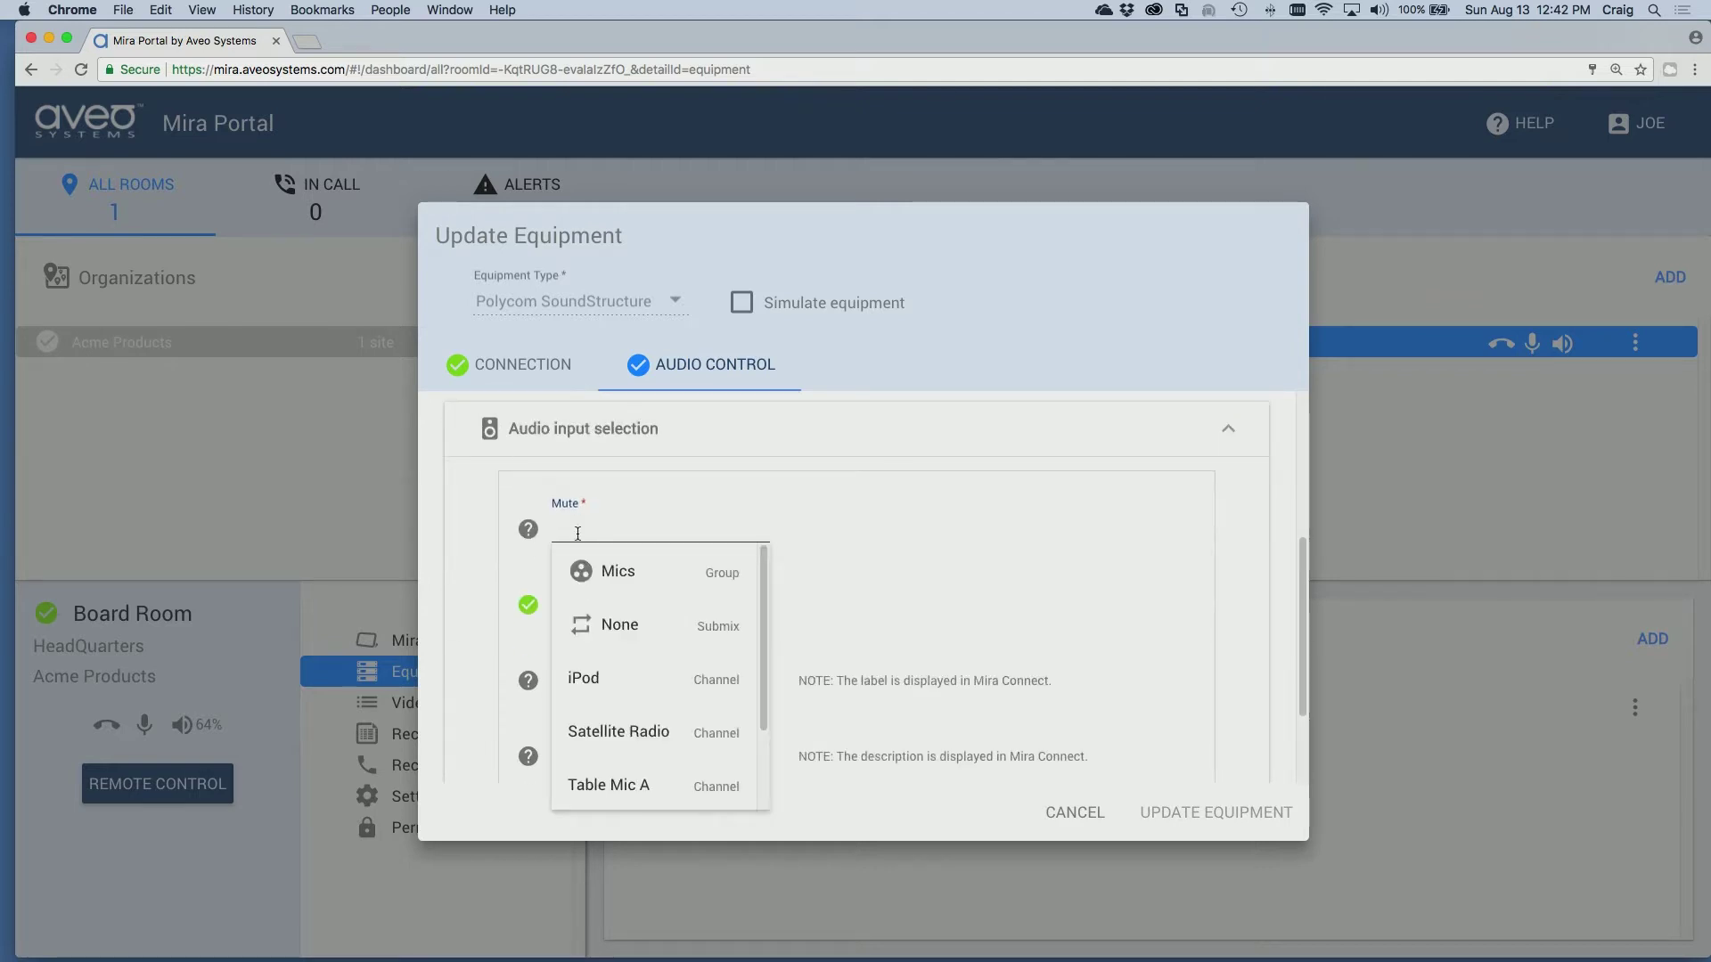
{"action": "left_click", "coordinate": [600, 674]}
{"action": "left_click", "coordinate": [598, 605]}
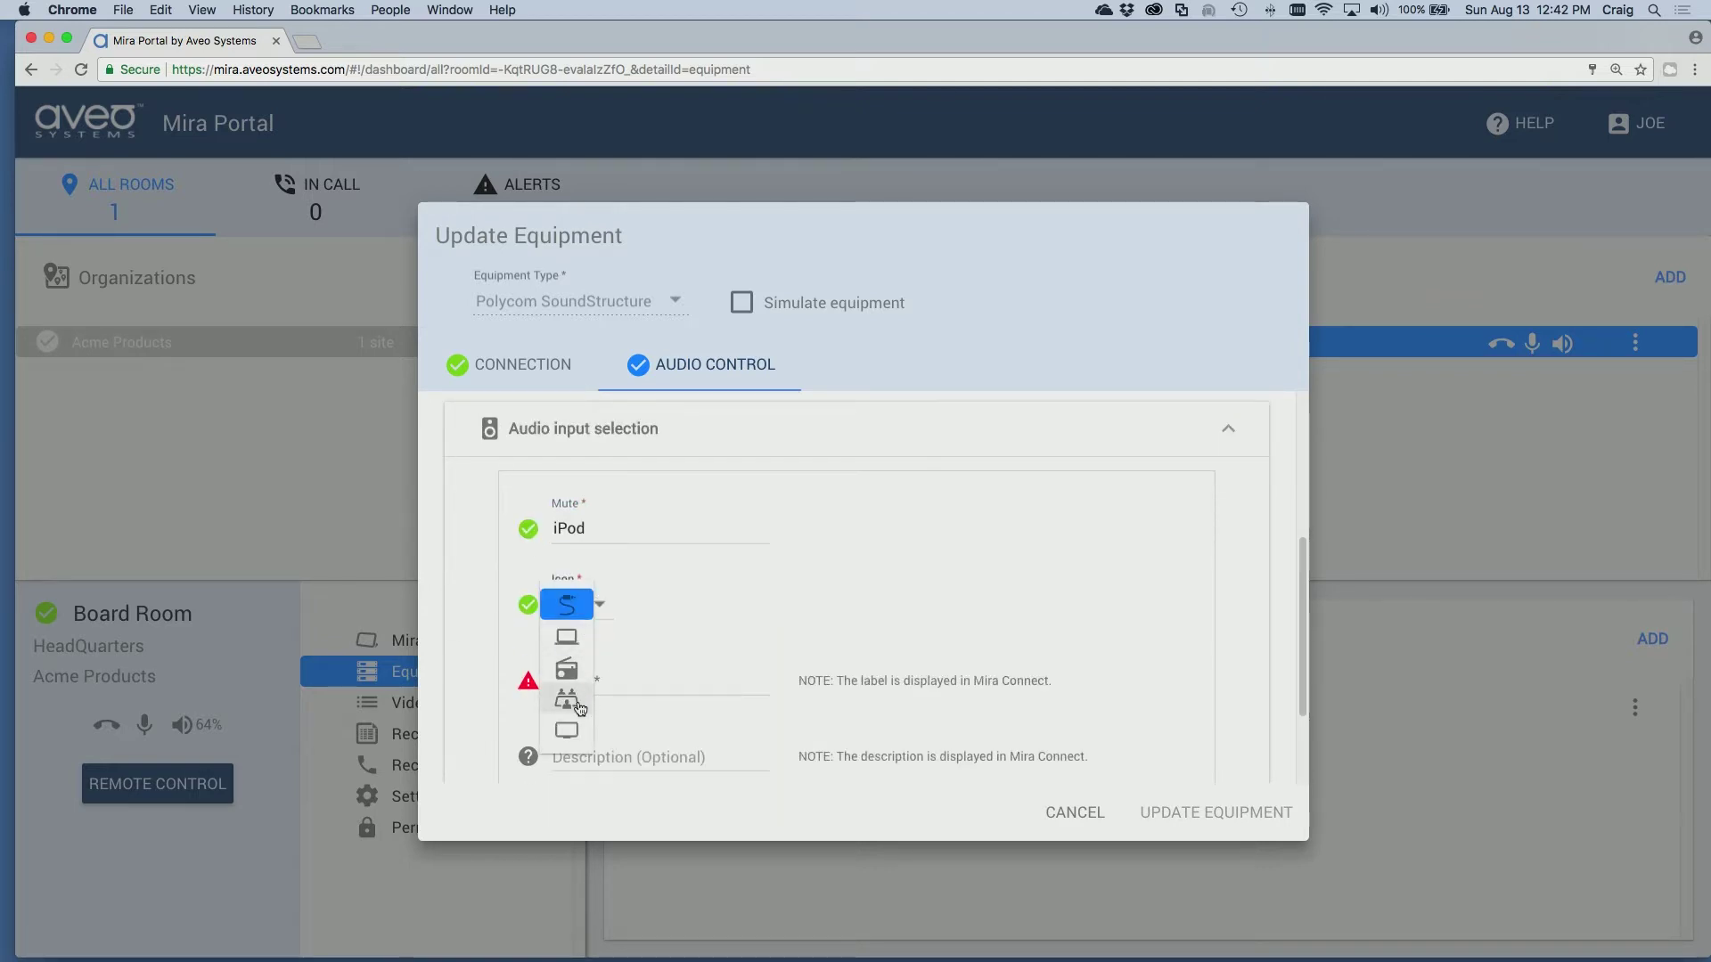
{"action": "left_click", "coordinate": [567, 605]}
- Label the iPod input "Computer Audio" and give it the description "Golden Oldies"
{"action": "left_click", "coordinate": [570, 682]}
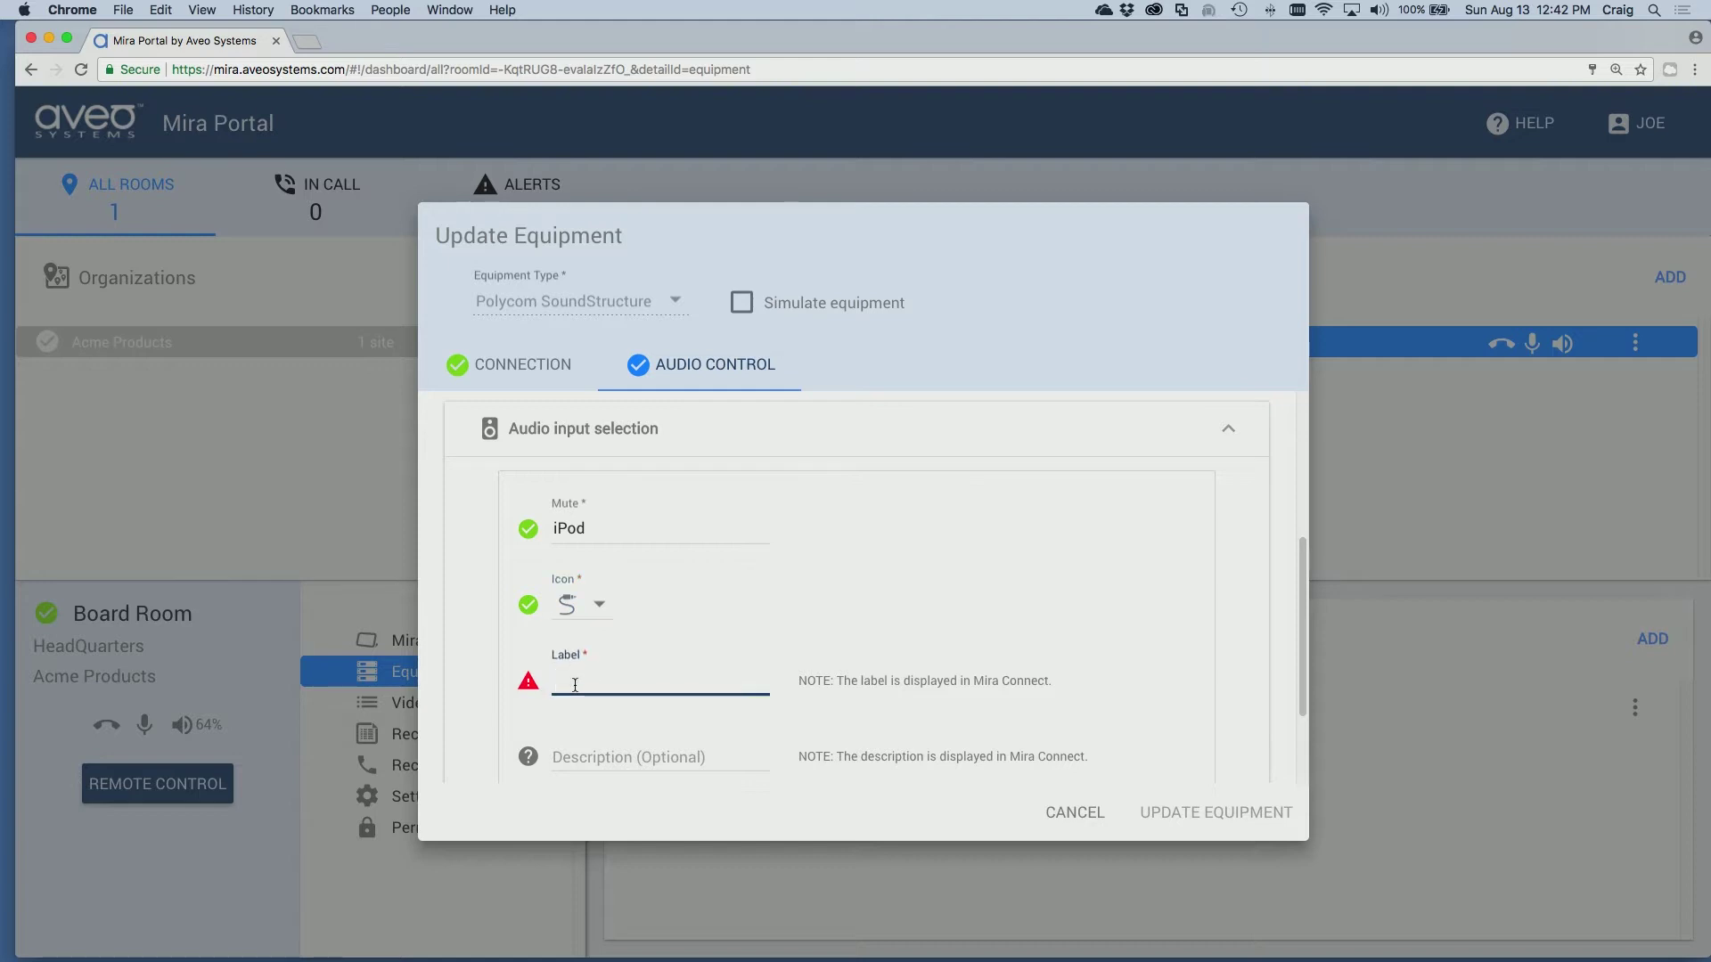
{"action": "type", "text": "Computer Audio"}
{"action": "scroll", "coordinate": [574, 730], "scroll_direction": "down", "scroll_amount": 2}
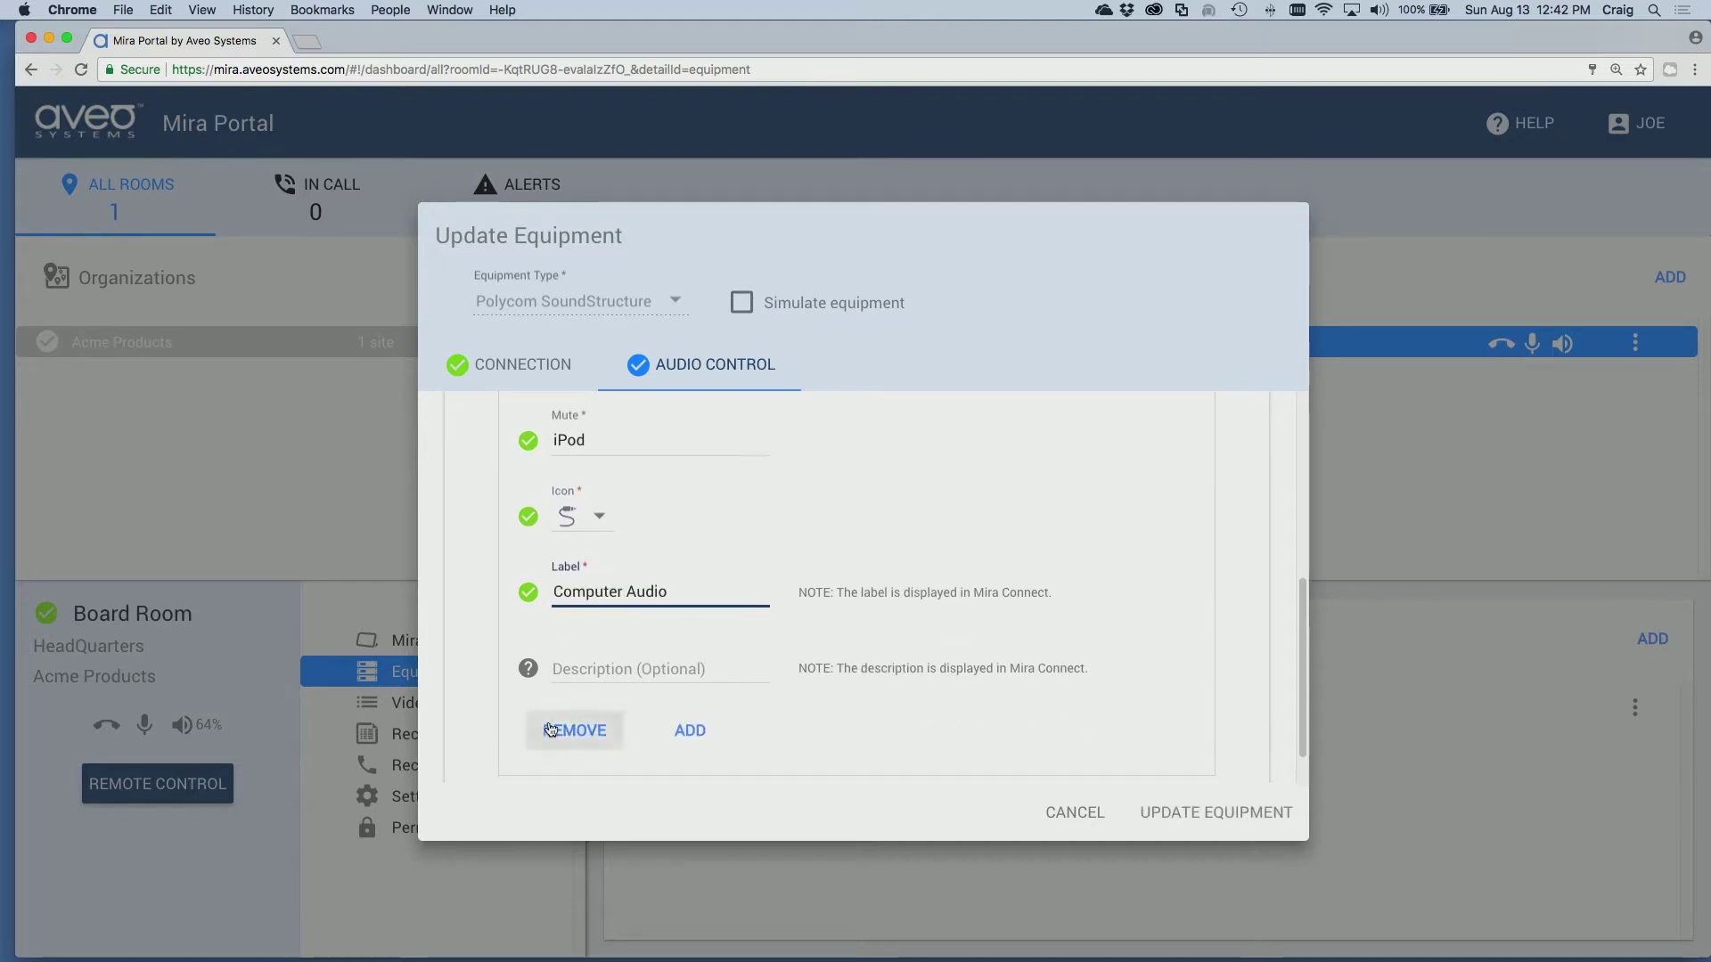
{"action": "left_click", "coordinate": [581, 663]}
{"action": "type", "text": "Gol"}
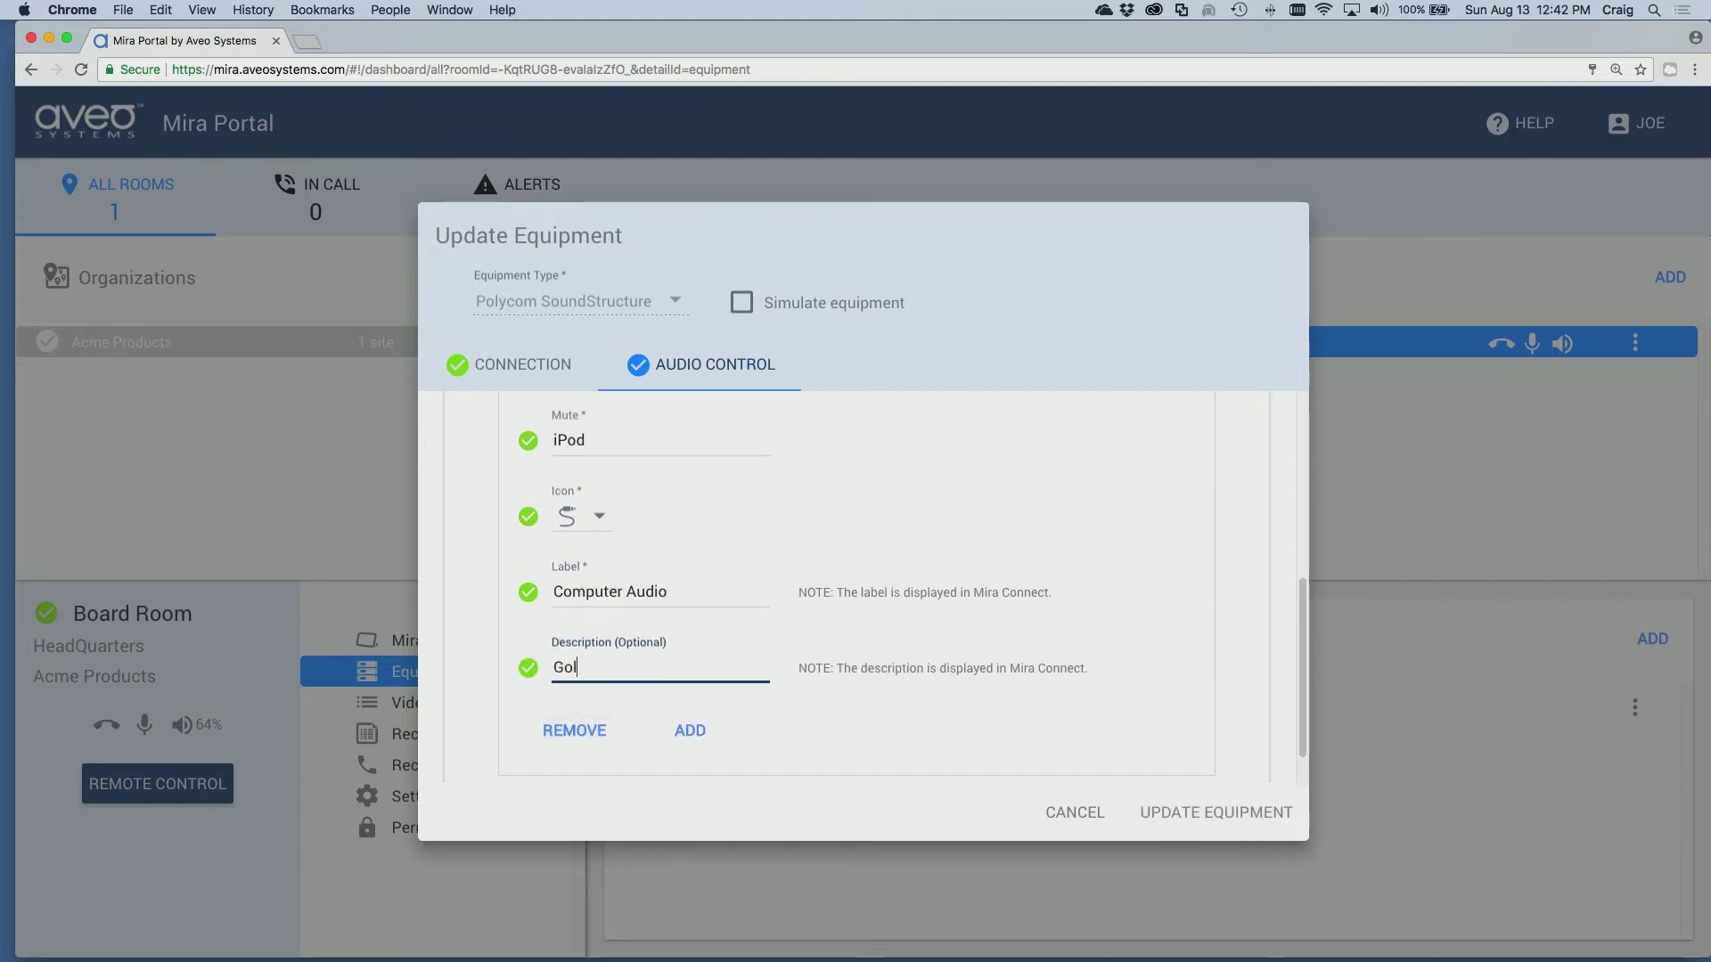
{"action": "type", "text": "den Oldies"}
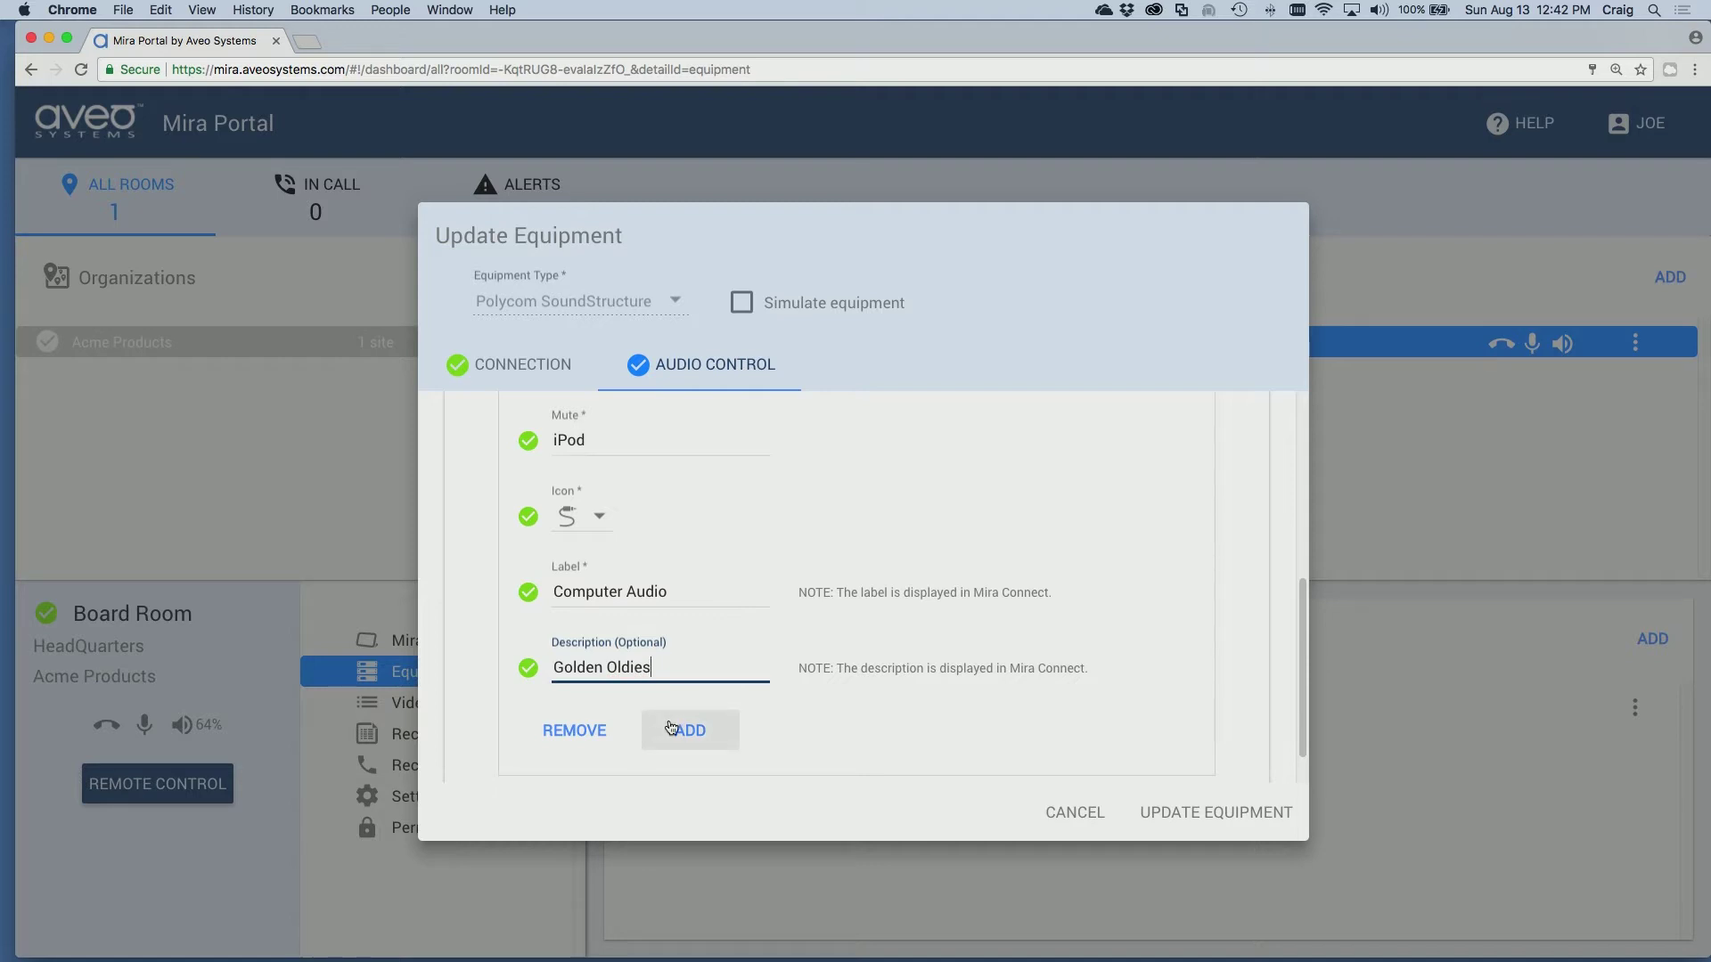
- Add a second audio input with Satellite Radio as the mute channel and the radio icon
{"action": "scroll", "coordinate": [670, 728], "scroll_direction": "down", "scroll_amount": 1}
{"action": "left_click", "coordinate": [688, 687]}
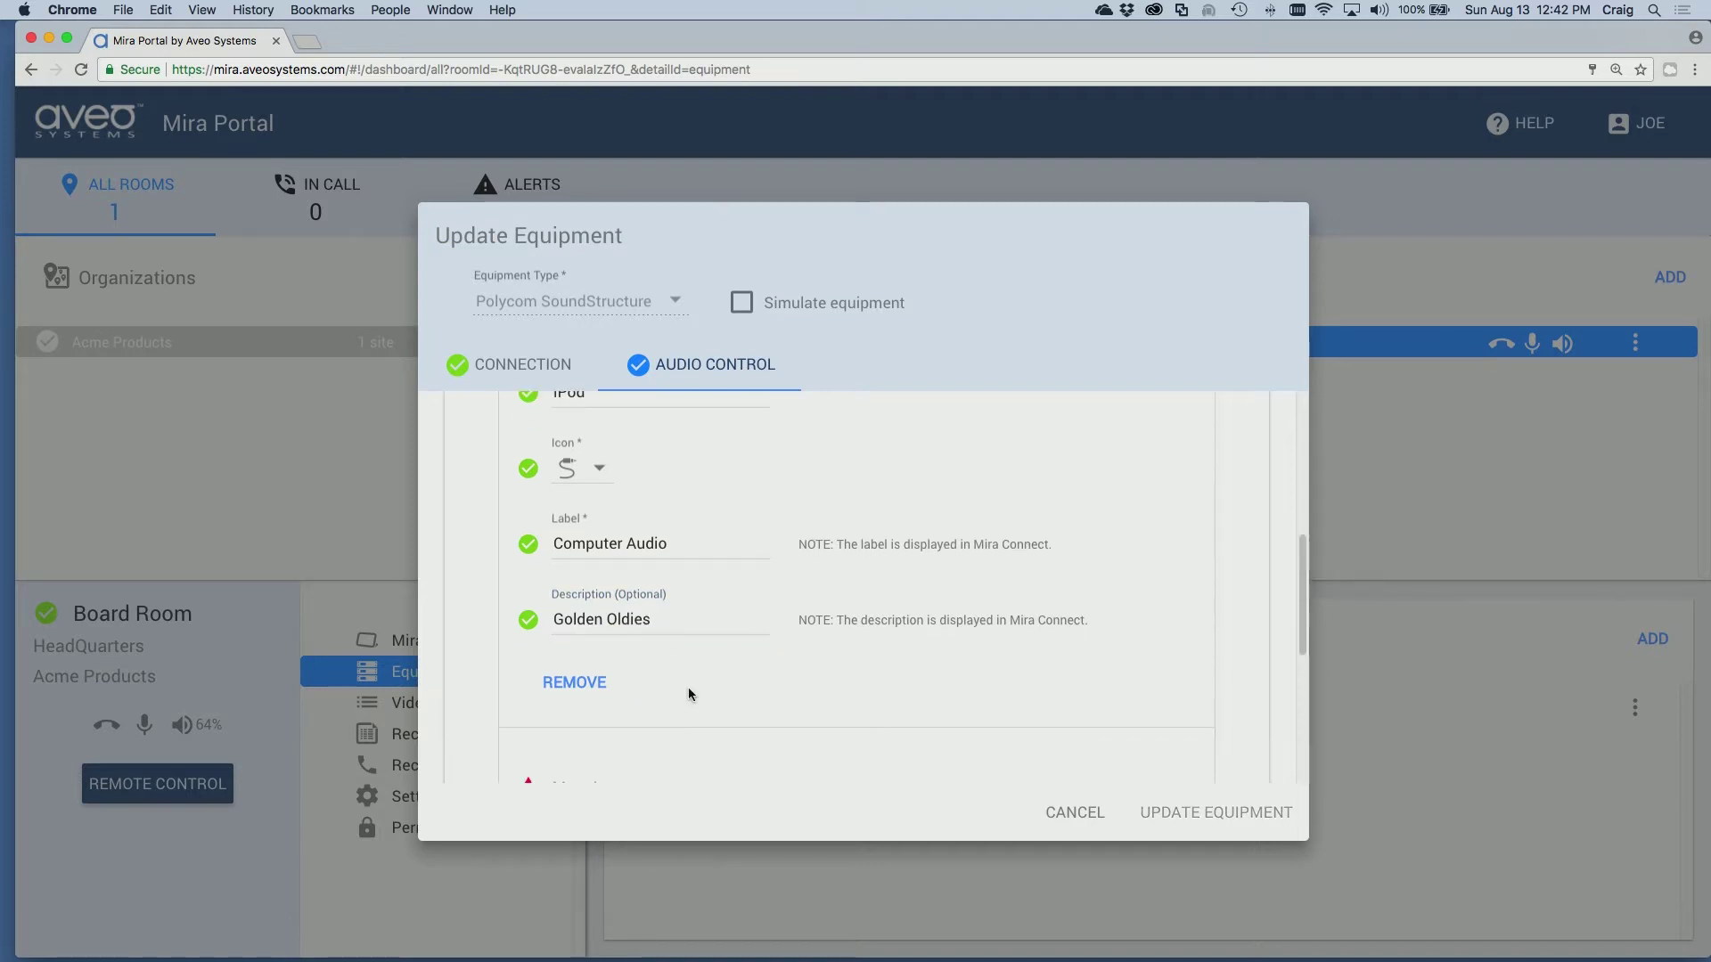
{"action": "scroll", "coordinate": [688, 686], "scroll_direction": "down", "scroll_amount": 5}
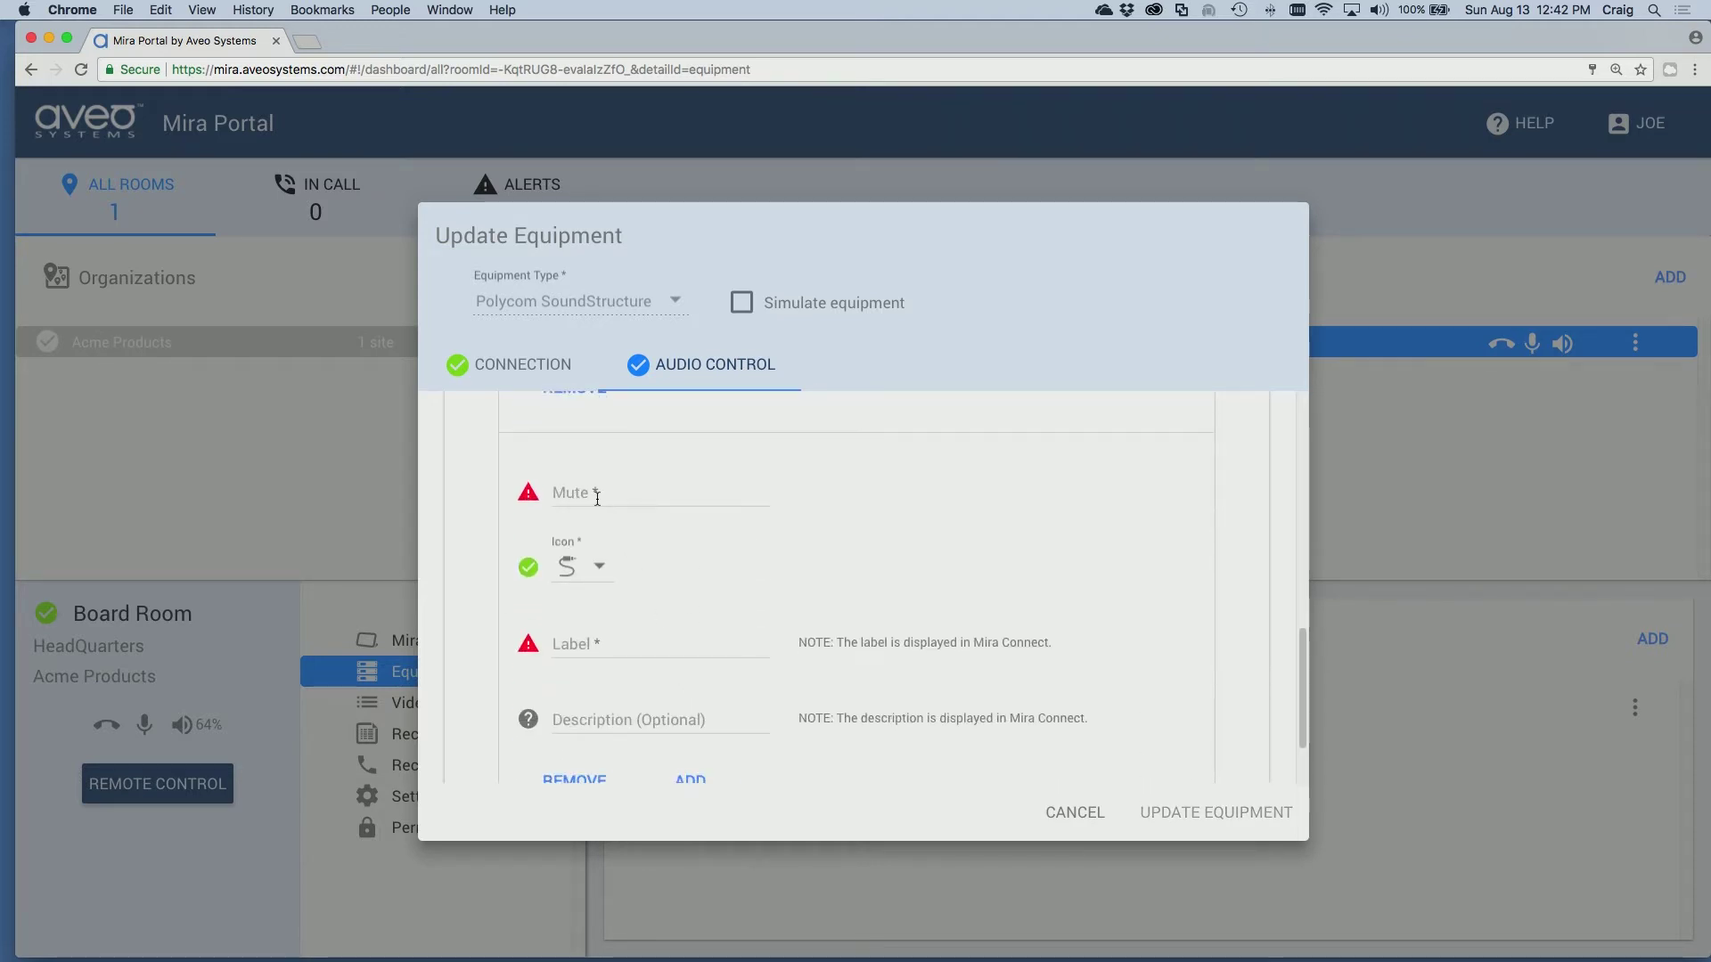
{"action": "left_click", "coordinate": [597, 498]}
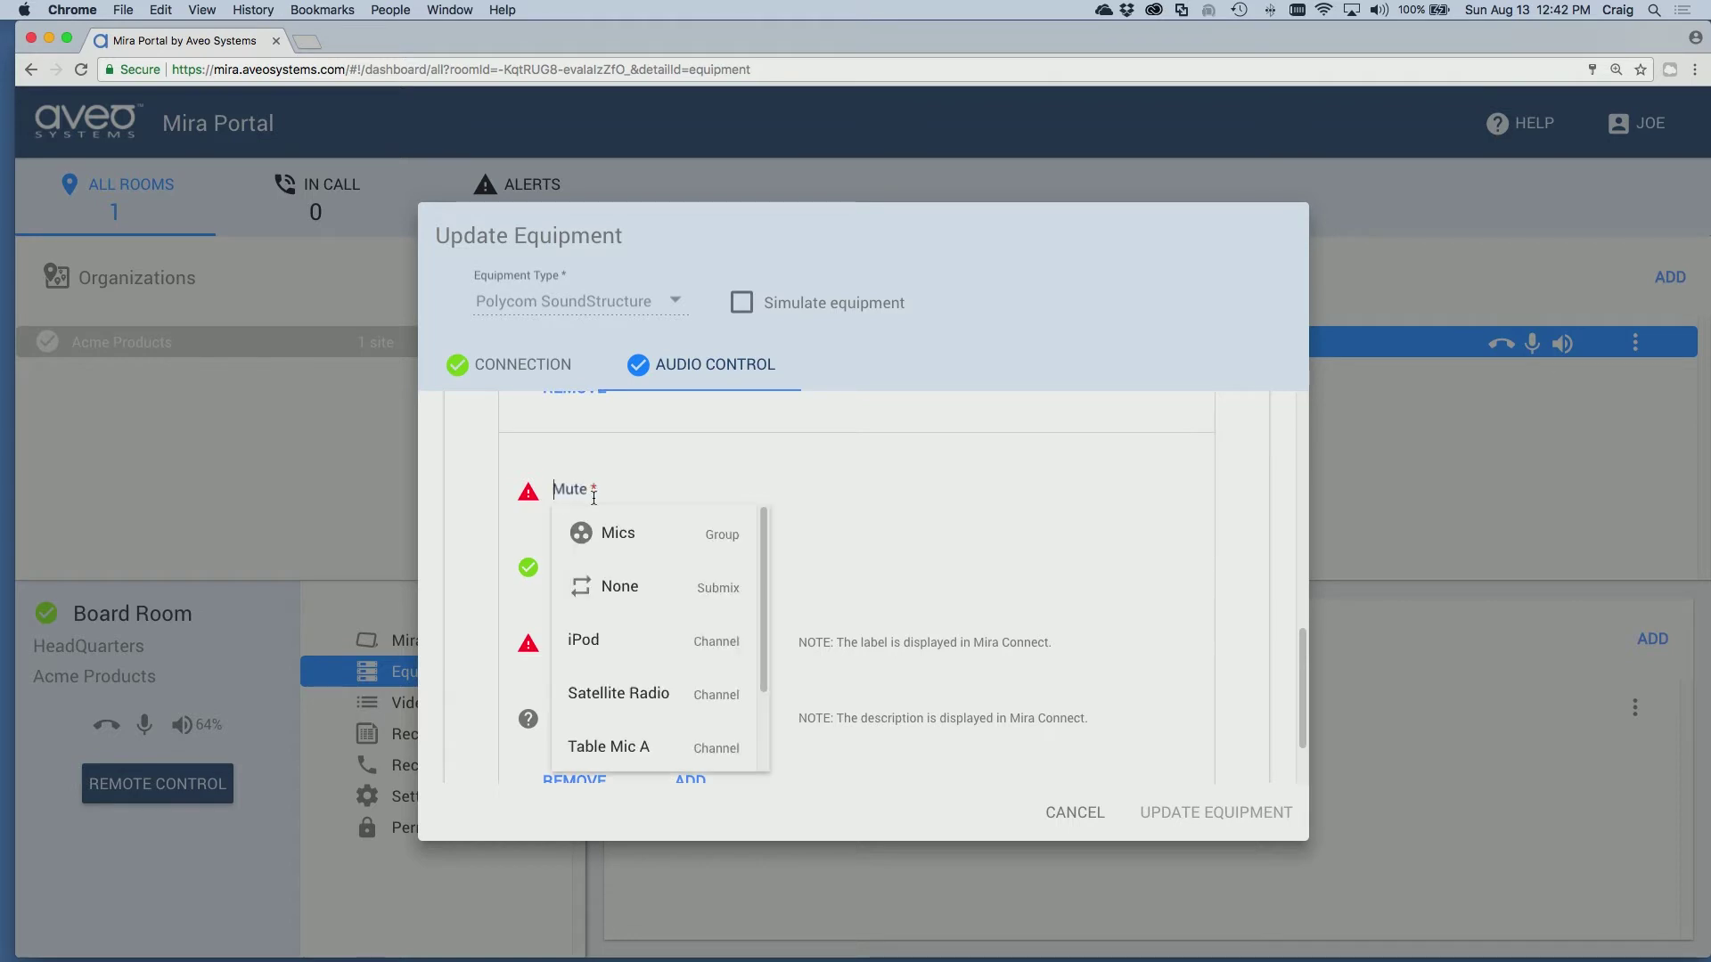
{"action": "left_click", "coordinate": [618, 692]}
{"action": "left_click", "coordinate": [579, 562]}
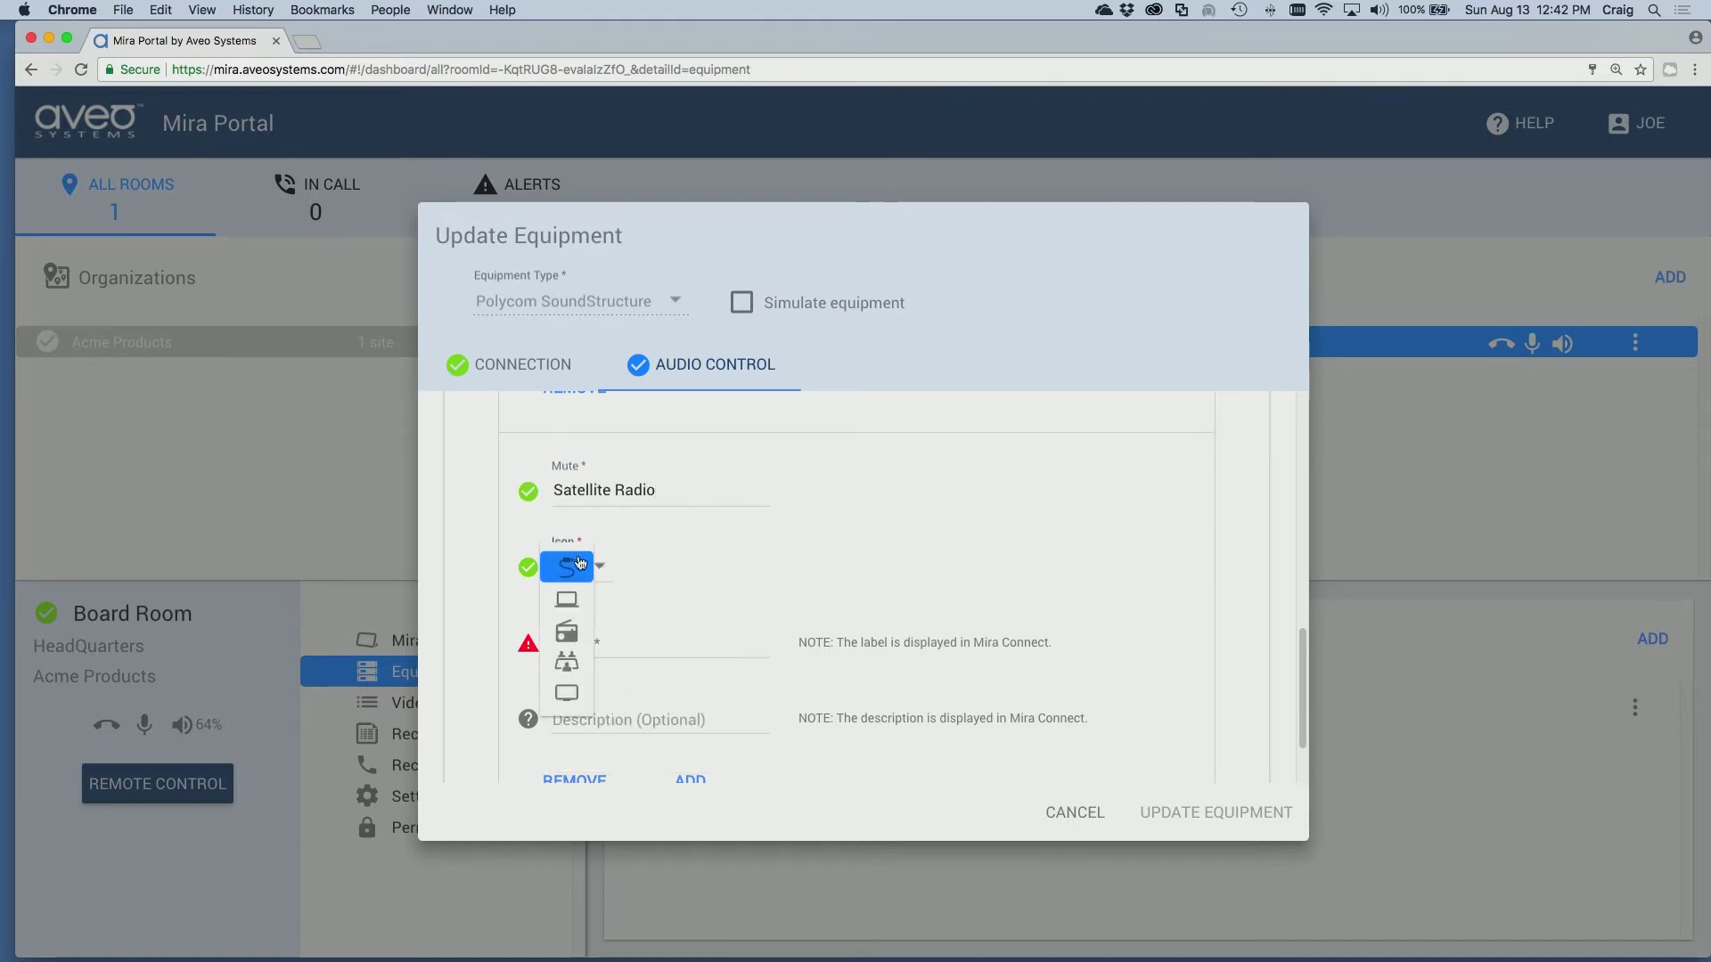
{"action": "left_click", "coordinate": [570, 629]}
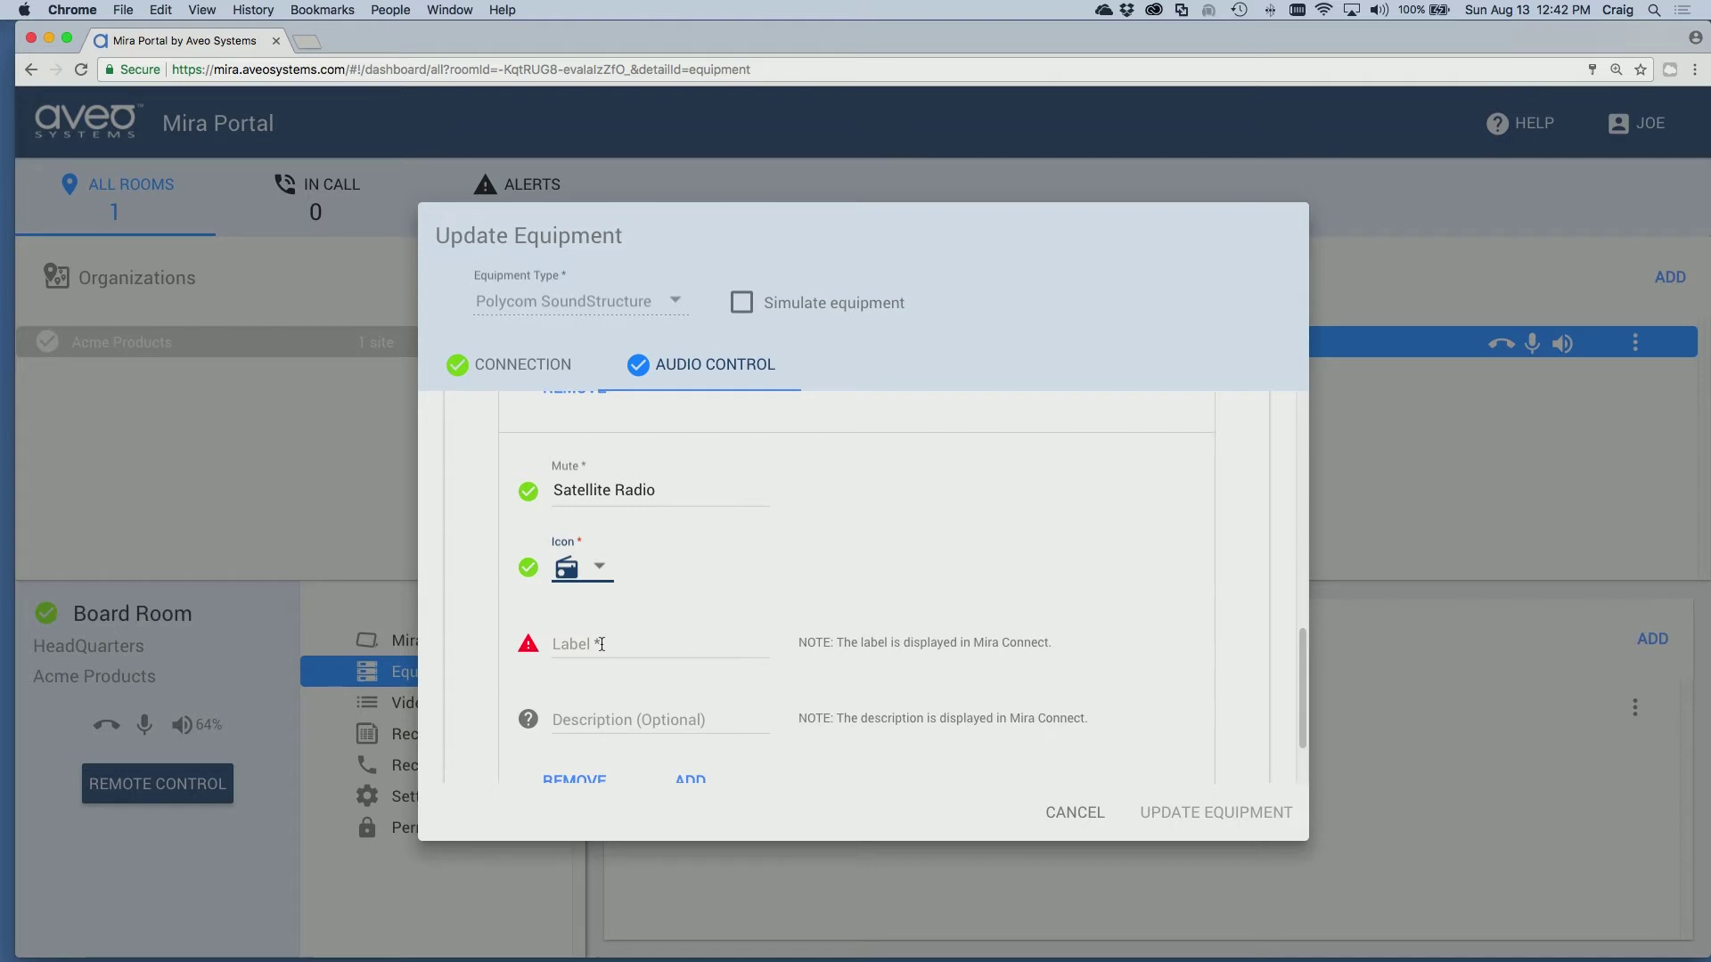
- Label the Satellite Radio input "Satellite Audio" and give it the description "Classic Rock"
{"action": "left_click", "coordinate": [601, 644]}
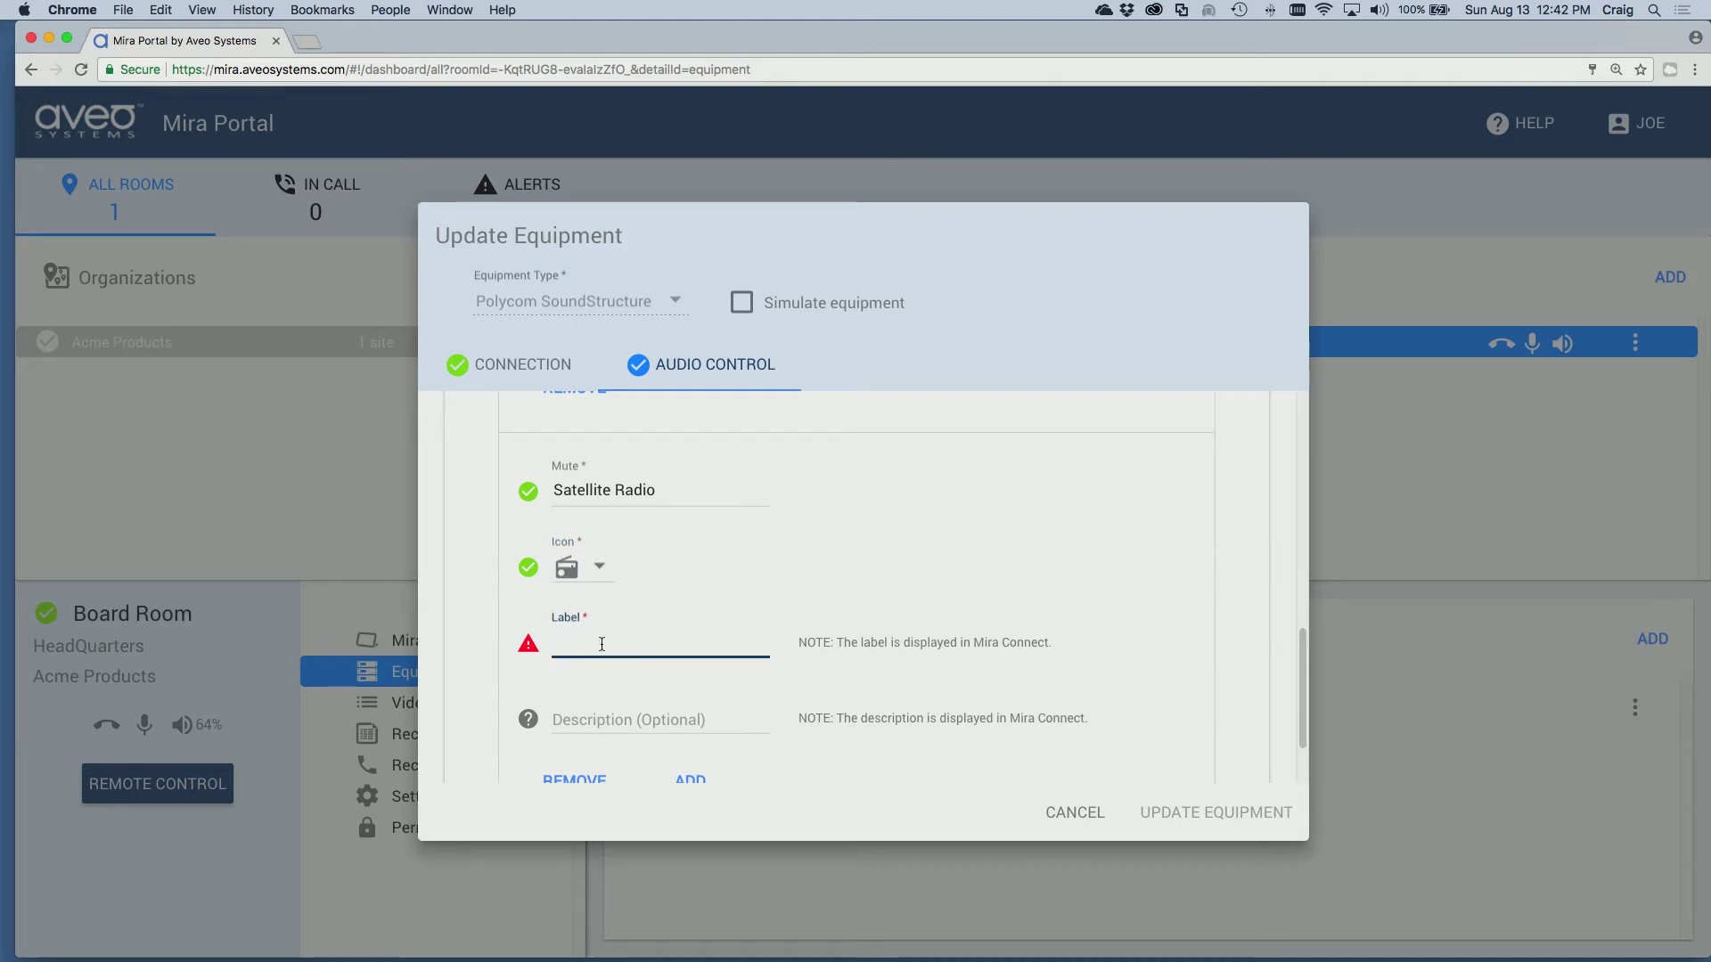
{"action": "type", "text": "Satell"}
{"action": "key", "text": "Tab"}
{"action": "type", "text": "Classic Rock"}
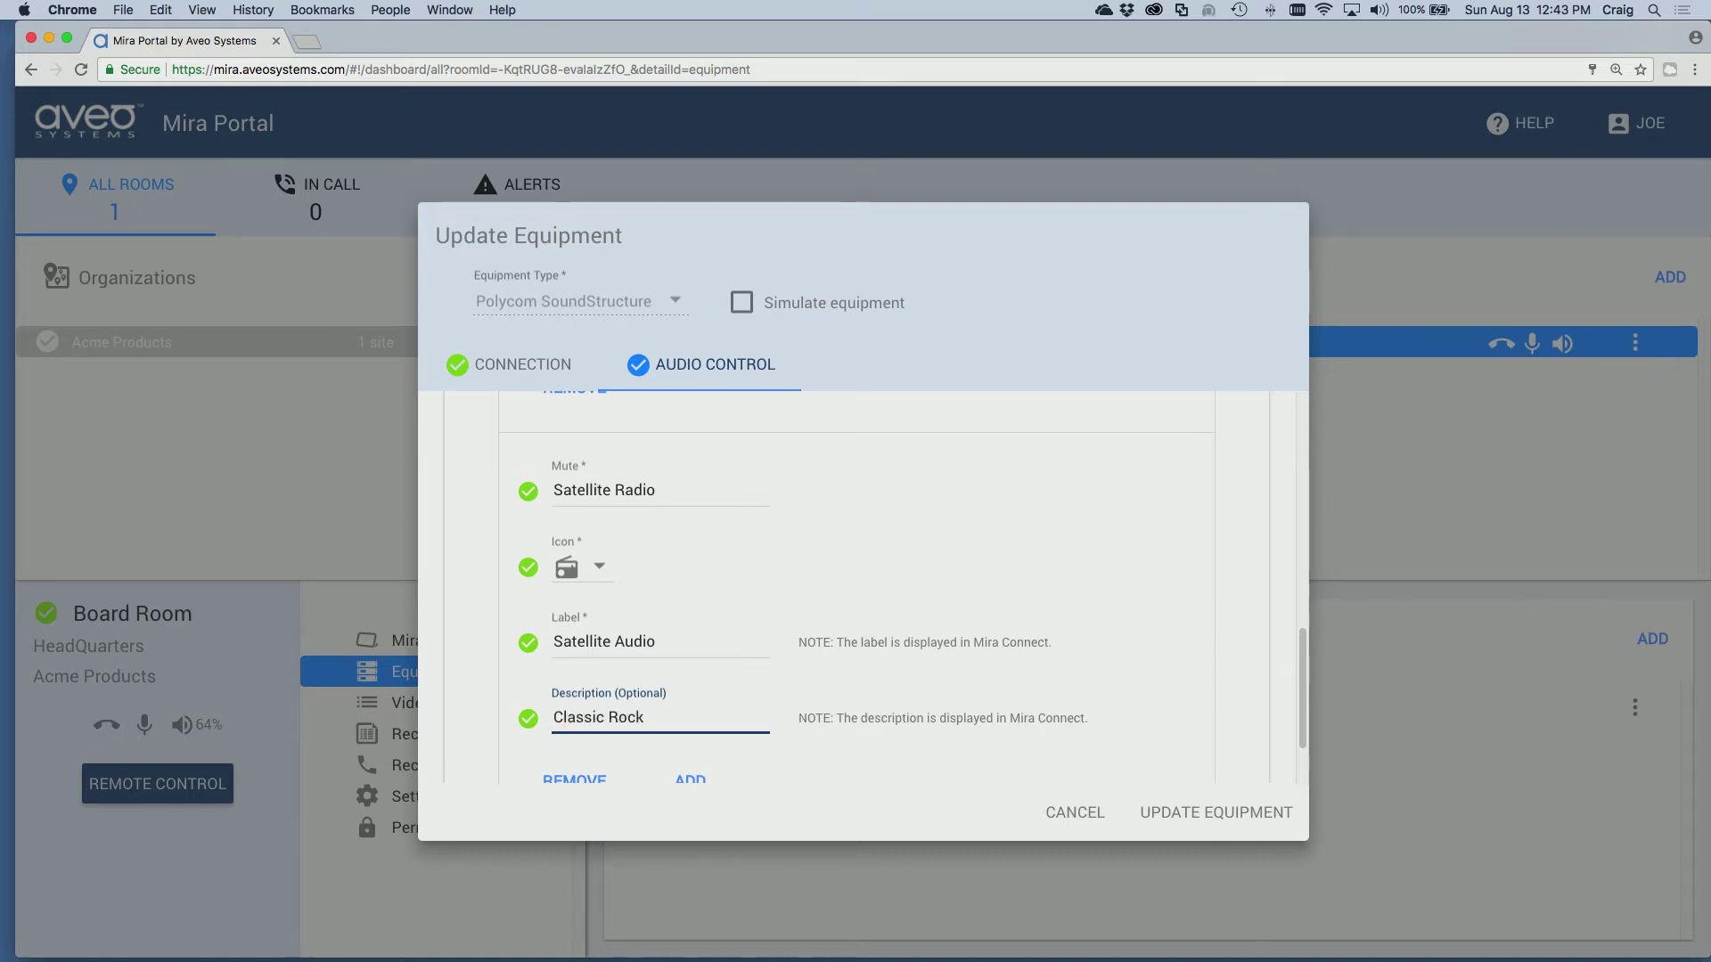
- Add a third audio input with the None submix as mute and label "Clear Selection", and save the equipment update
{"action": "scroll", "coordinate": [855, 588], "scroll_direction": "down", "scroll_amount": 2}
{"action": "left_click", "coordinate": [690, 682]}
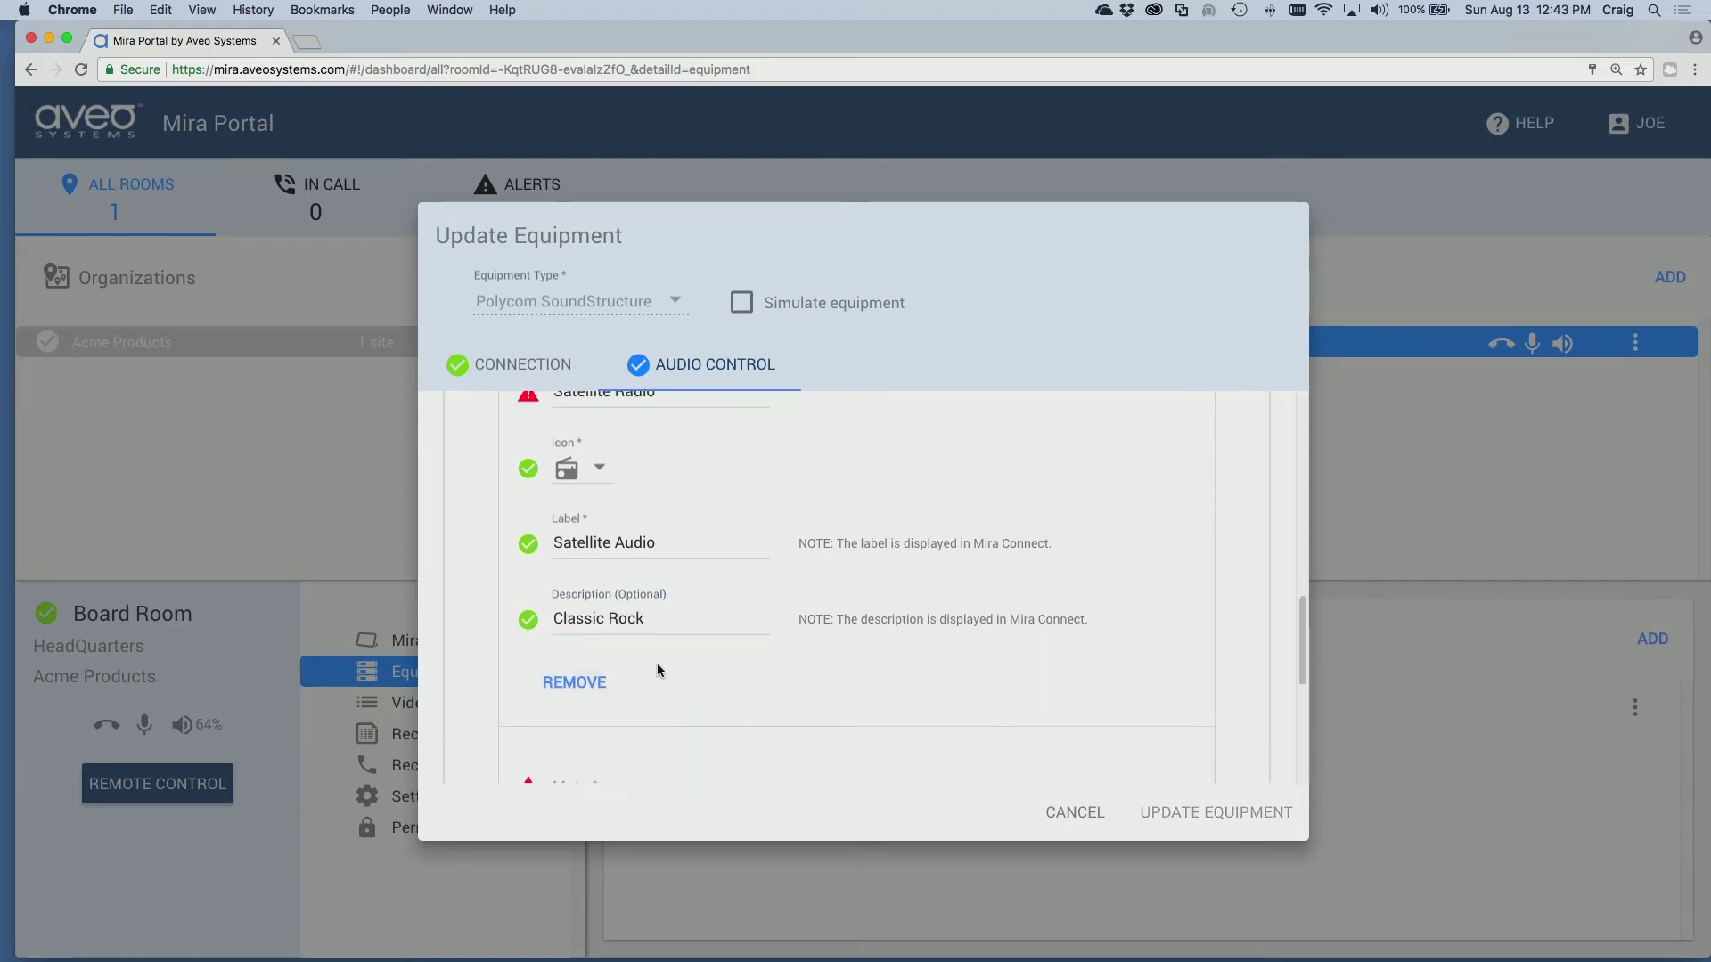
{"action": "scroll", "coordinate": [635, 635], "scroll_direction": "down", "scroll_amount": 3}
{"action": "left_click", "coordinate": [581, 576]}
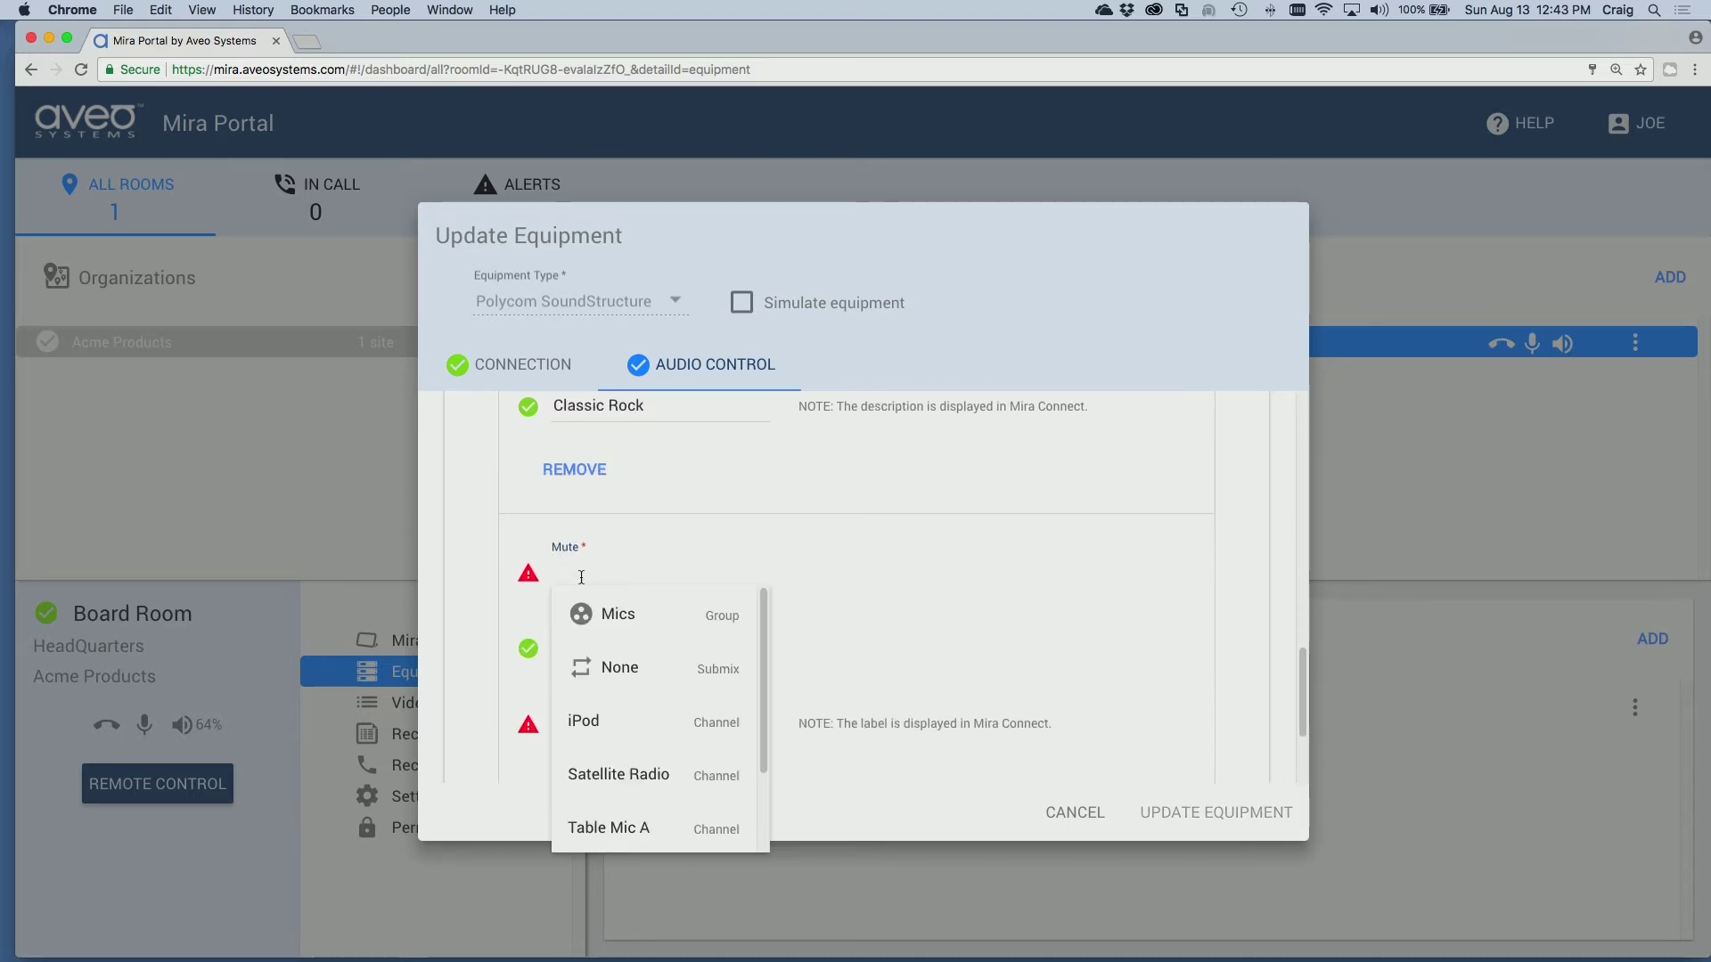
{"action": "left_click", "coordinate": [603, 668]}
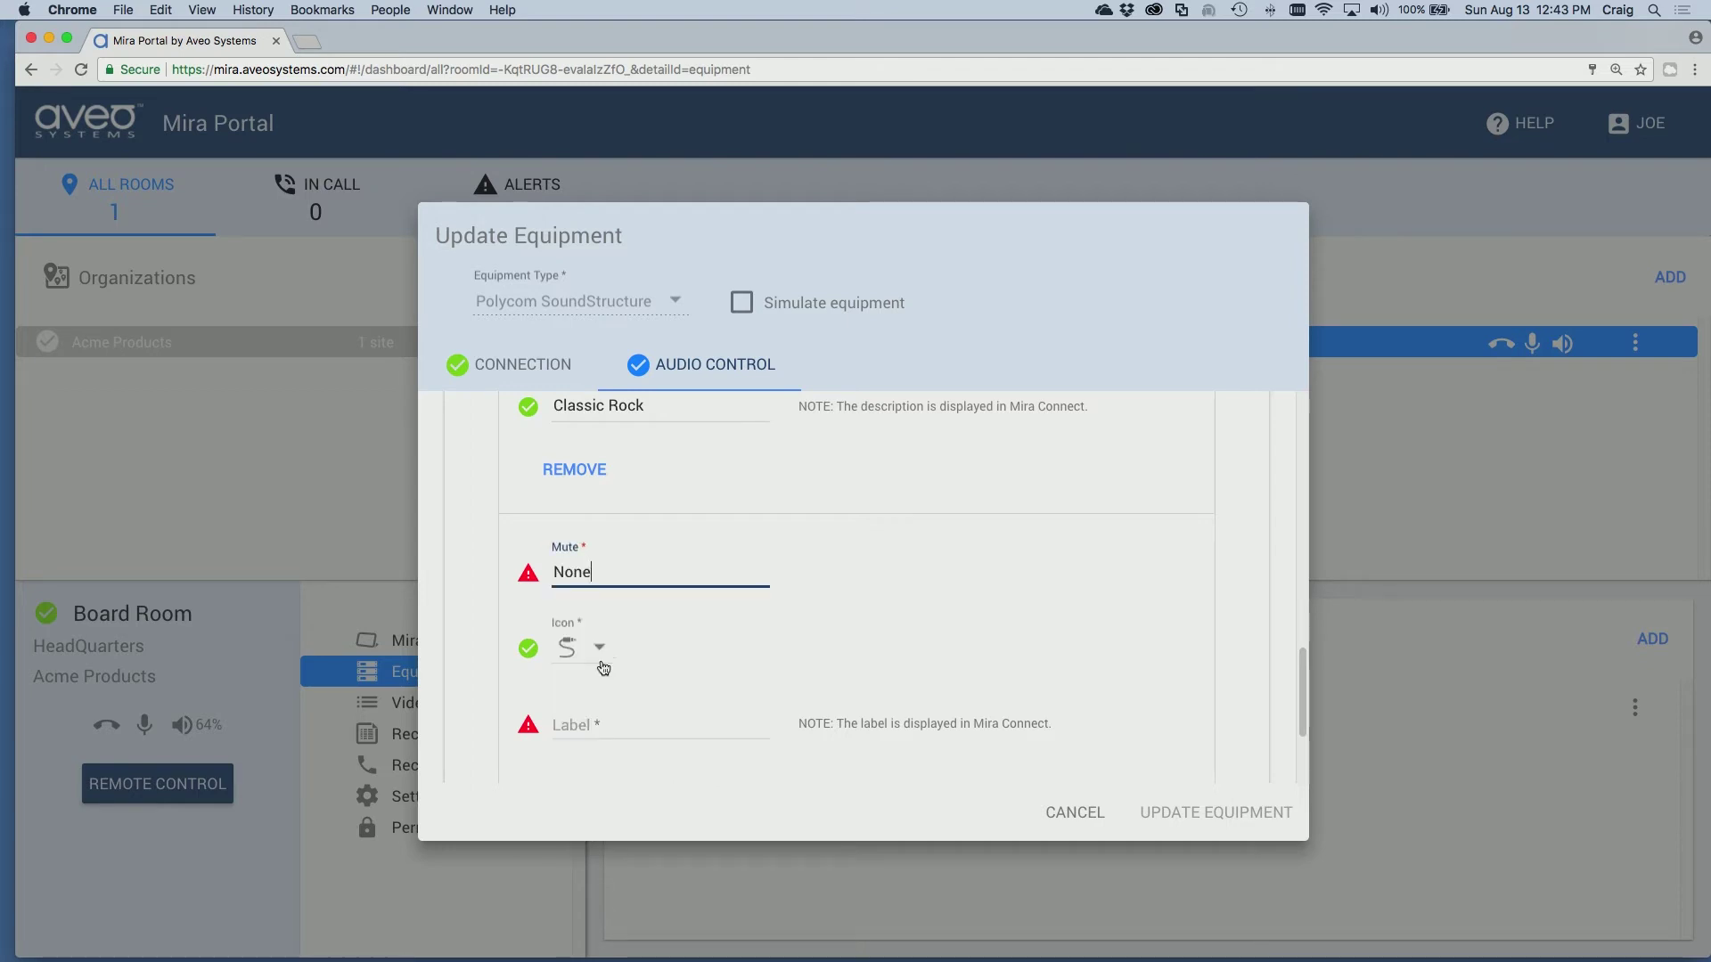
{"action": "left_click", "coordinate": [594, 718]}
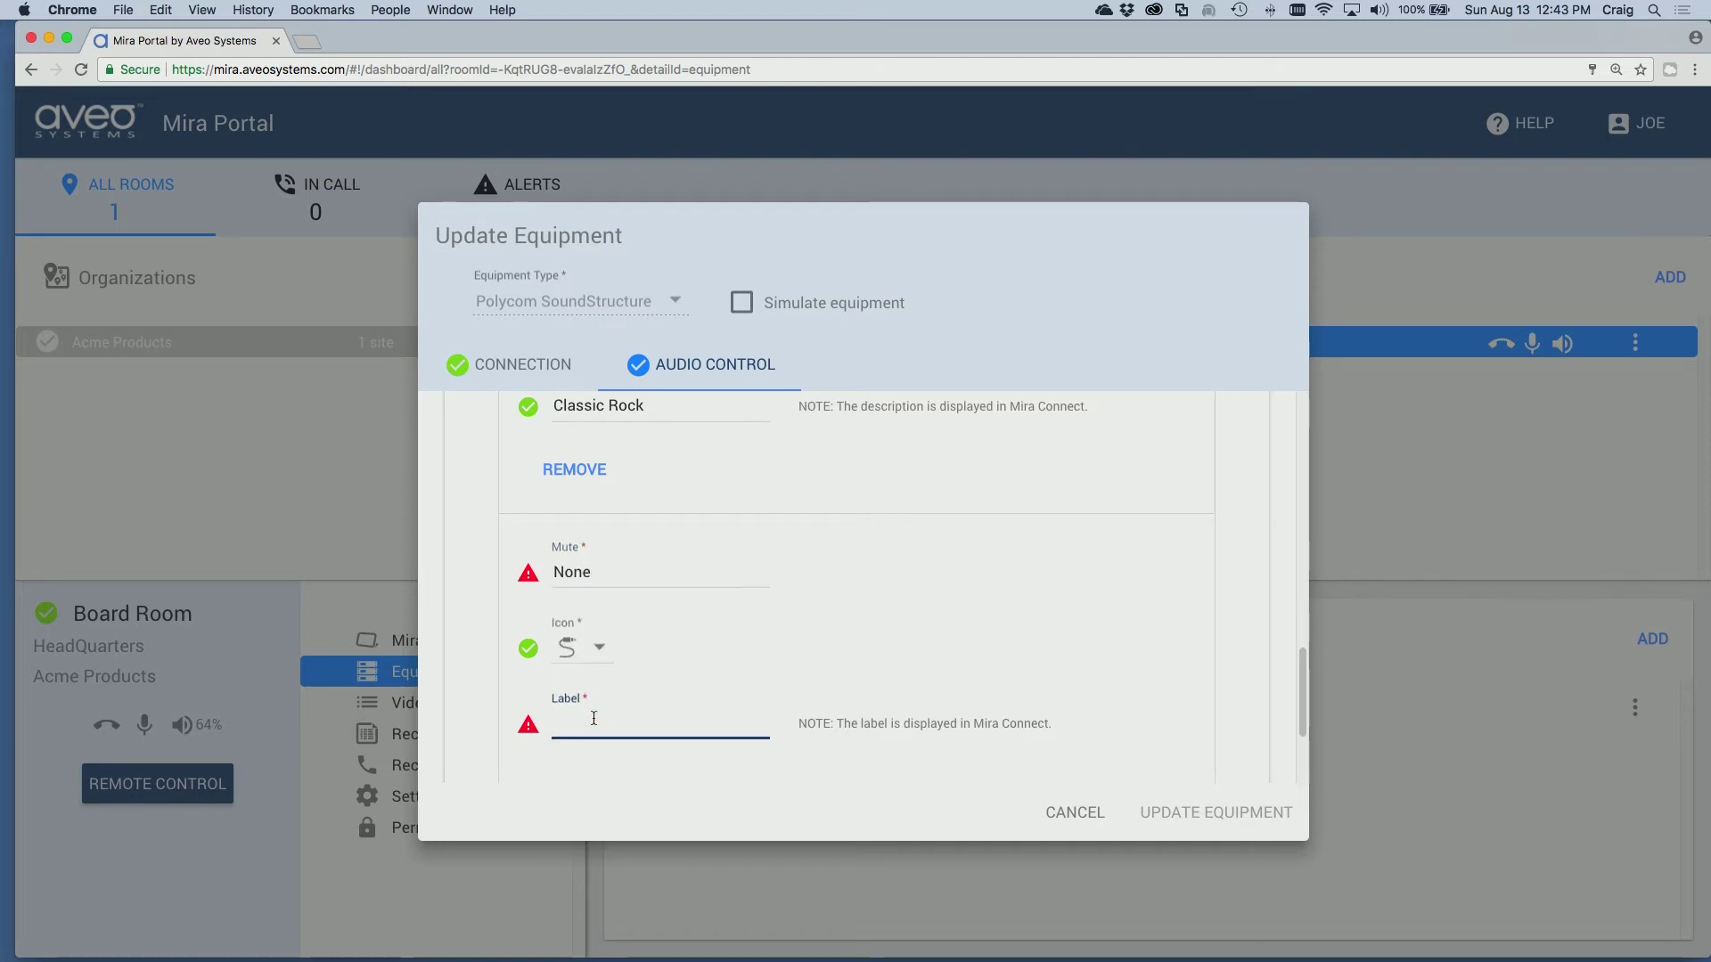
{"action": "type", "text": "Clear Selection"}
{"action": "scroll", "coordinate": [856, 588], "scroll_direction": "down", "scroll_amount": 4}
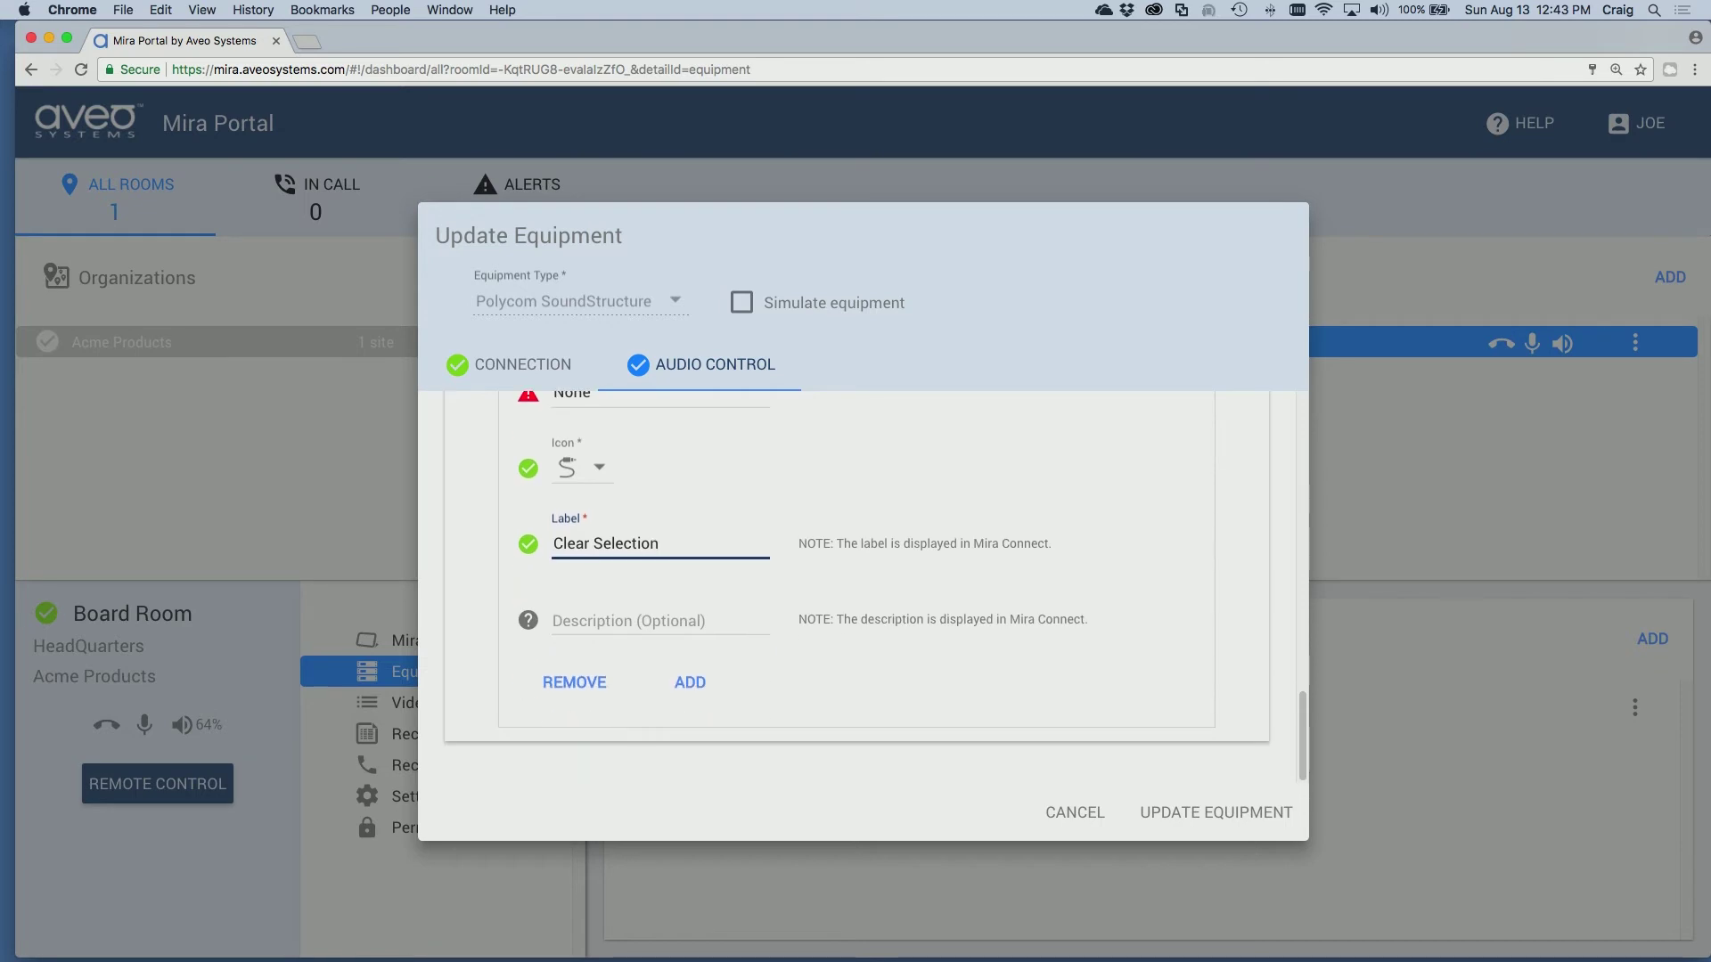
{"action": "left_click", "coordinate": [1219, 808]}
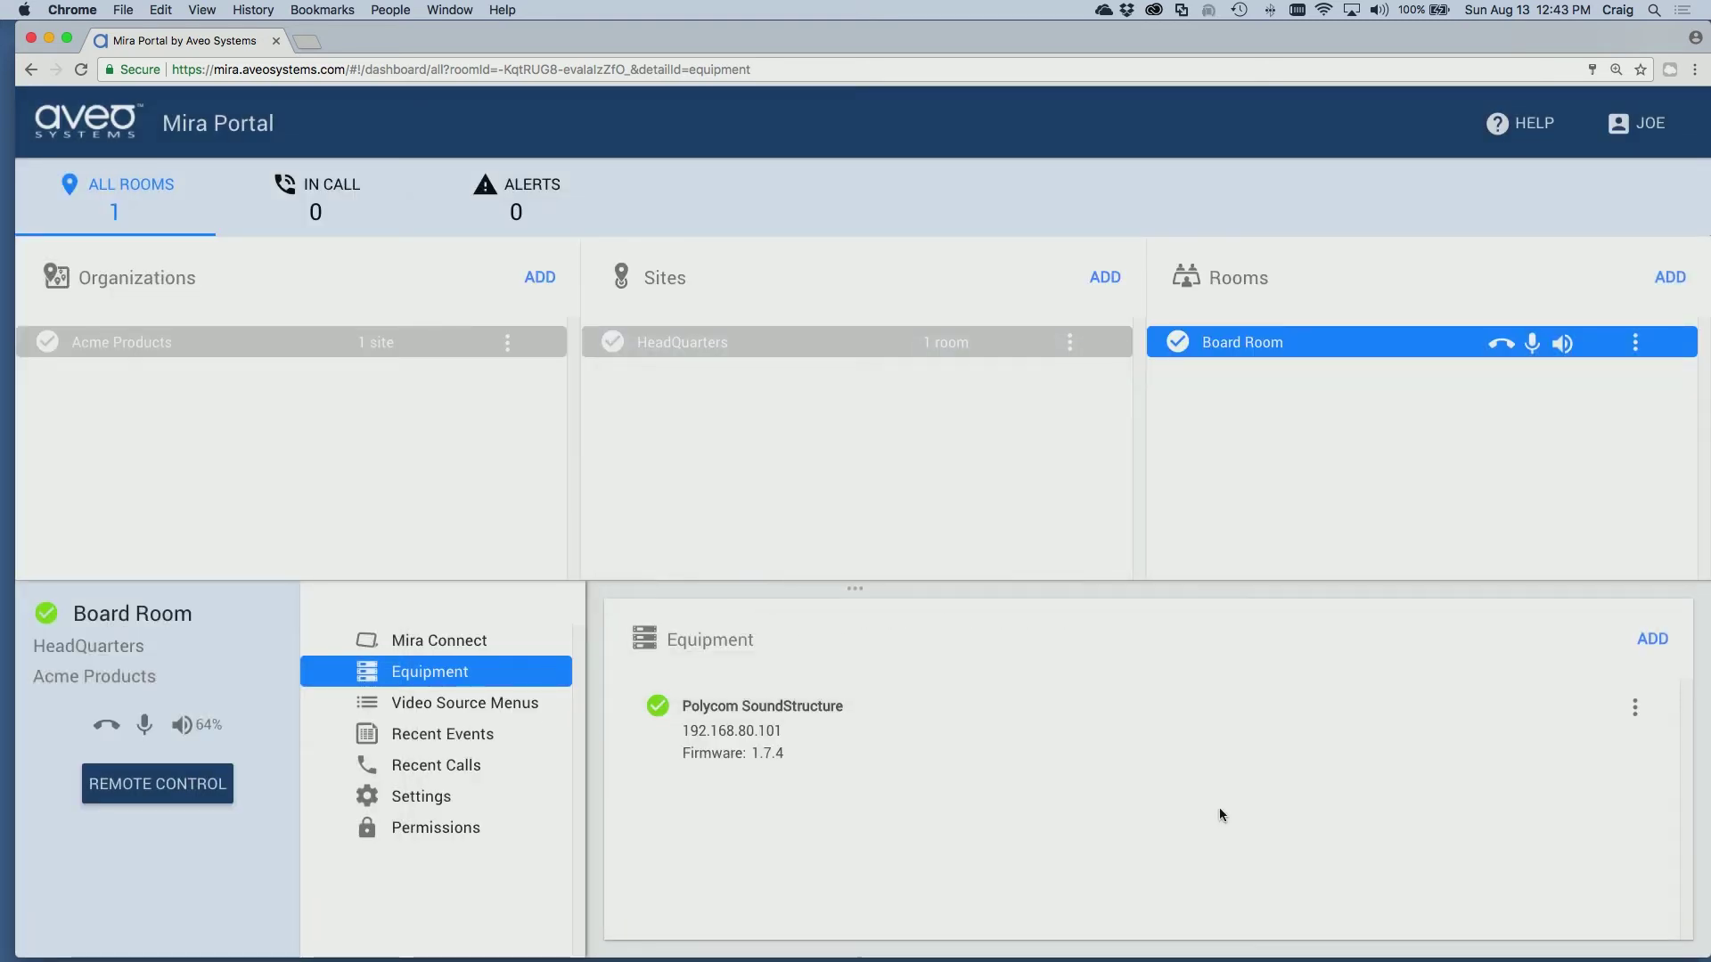